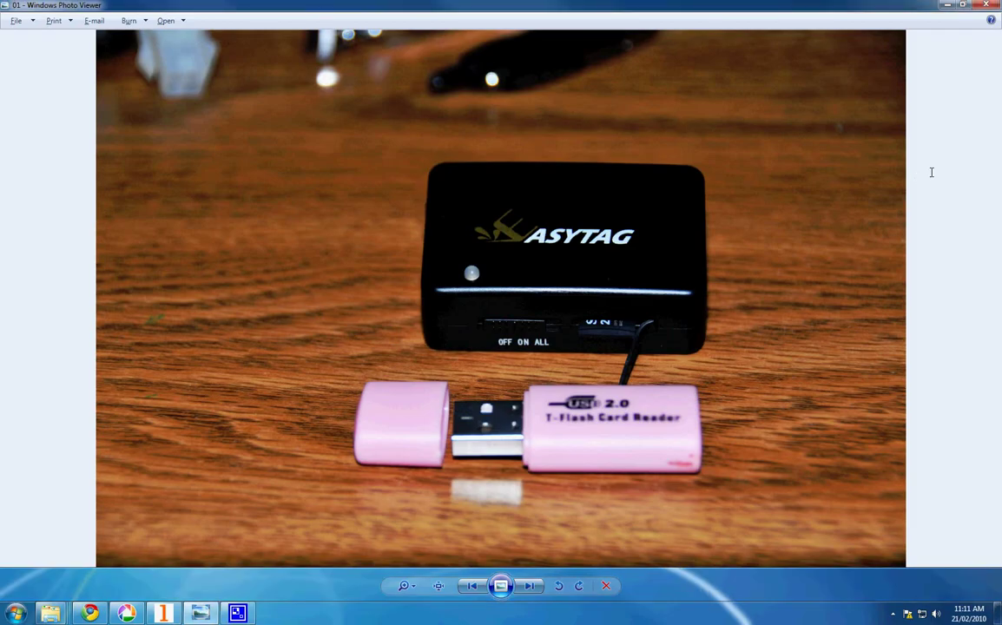
Look through the photos of the GPS tagger and card reader, and open Removable Disk (I:) to view its files.
key("Right")
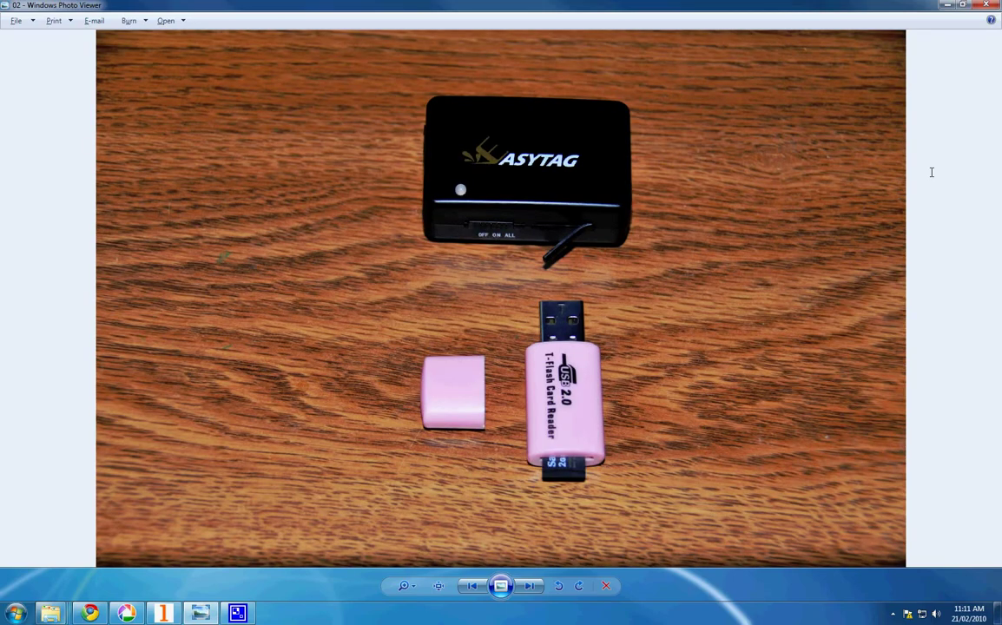
key("Right")
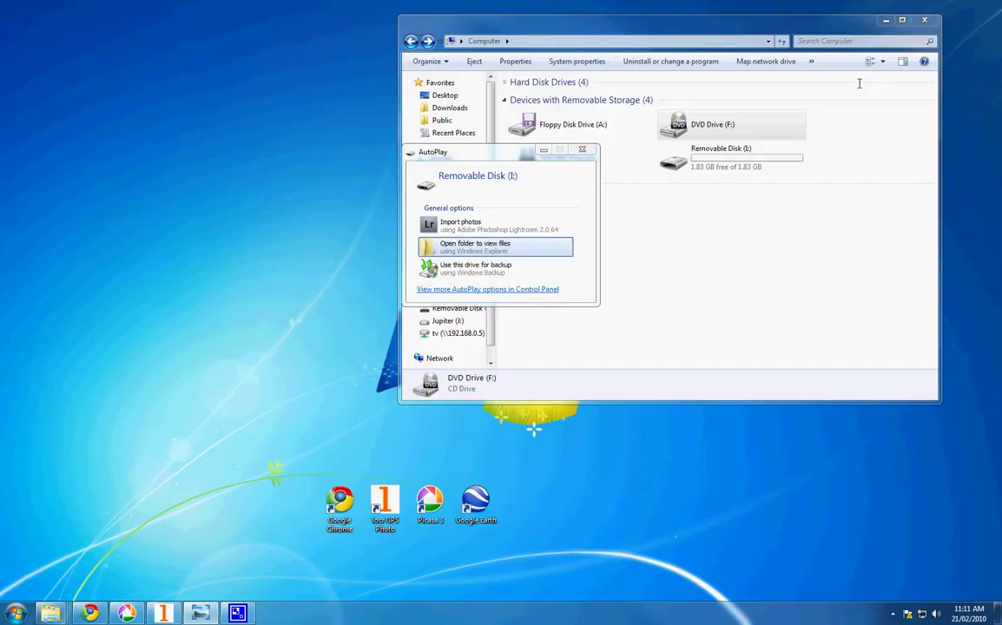
left_click(715, 155)
double_click(714, 155)
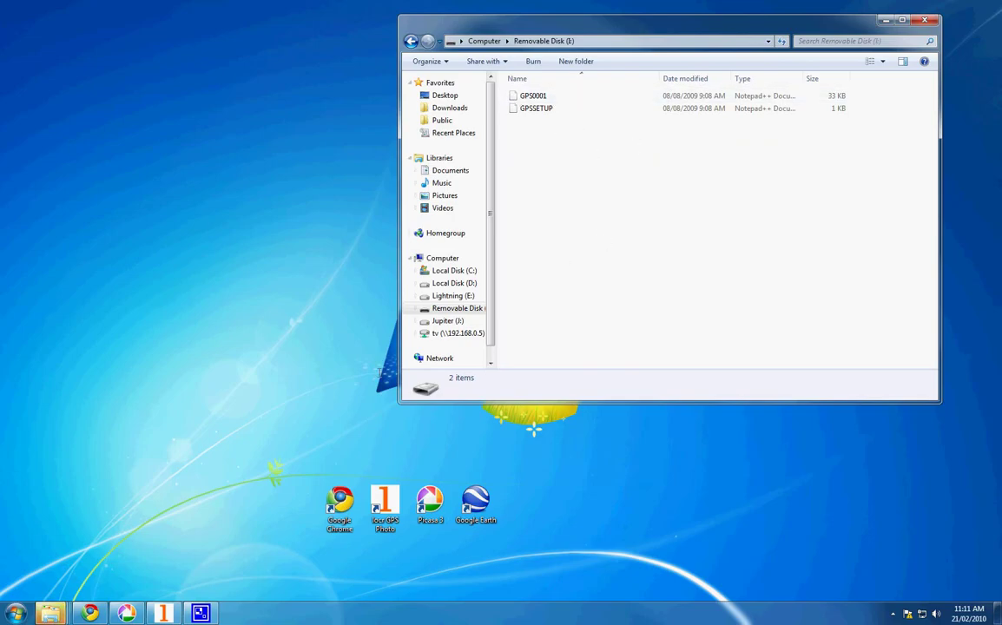
Switch to Chrome and view the locr GPS Photo for Windows 1.2.4 page in the locr site's downloads.
mouse_move(91, 611)
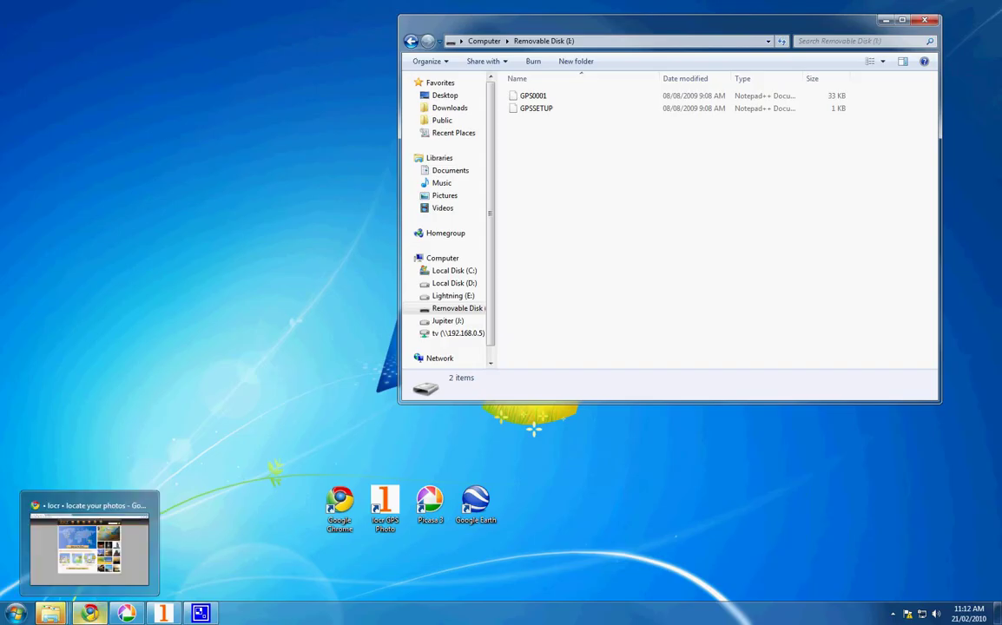
left_click(89, 543)
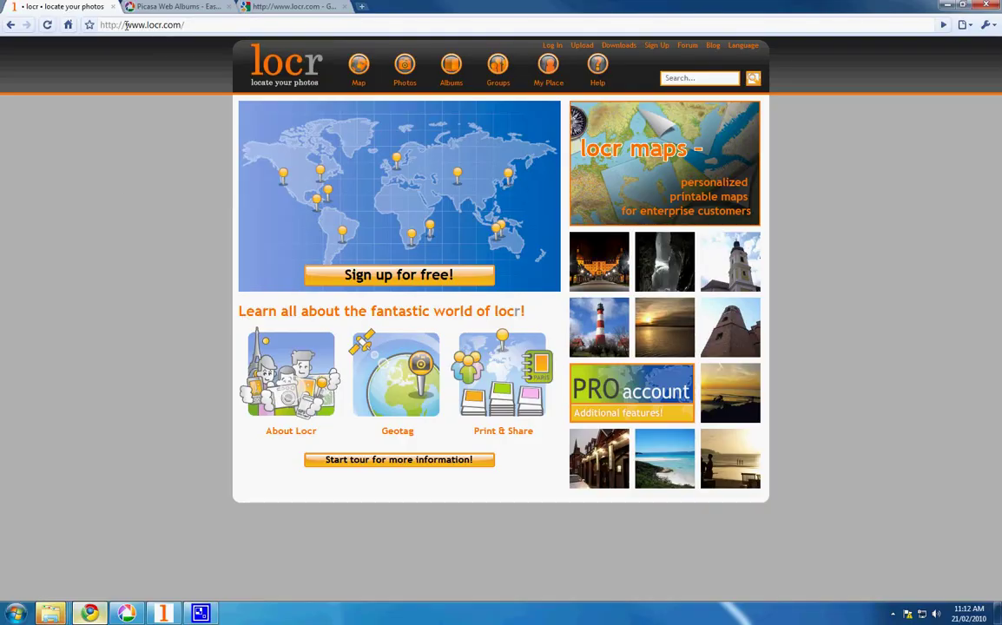
left_click(618, 44)
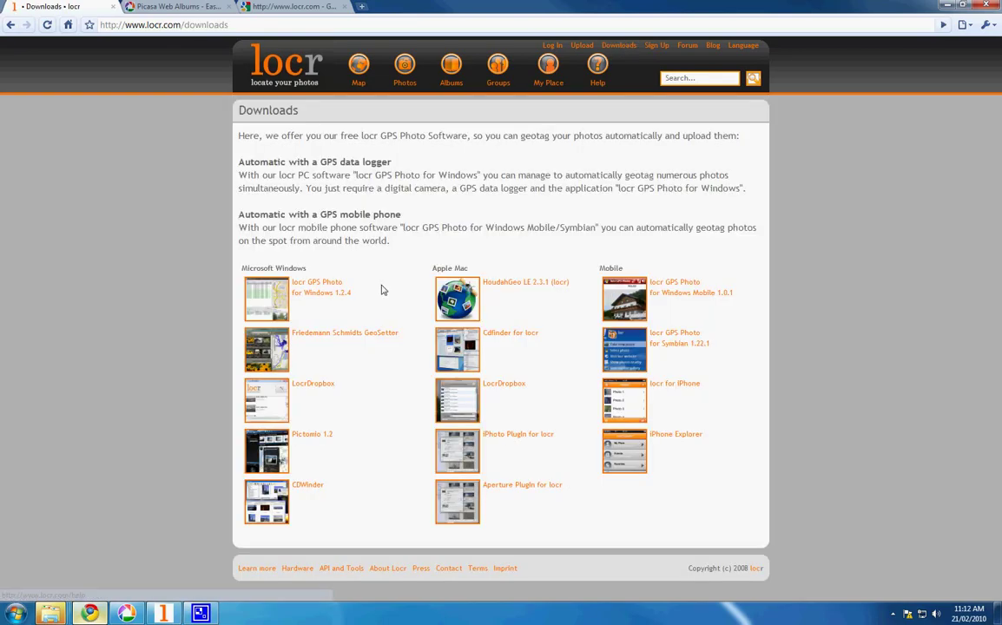
left_click(340, 287)
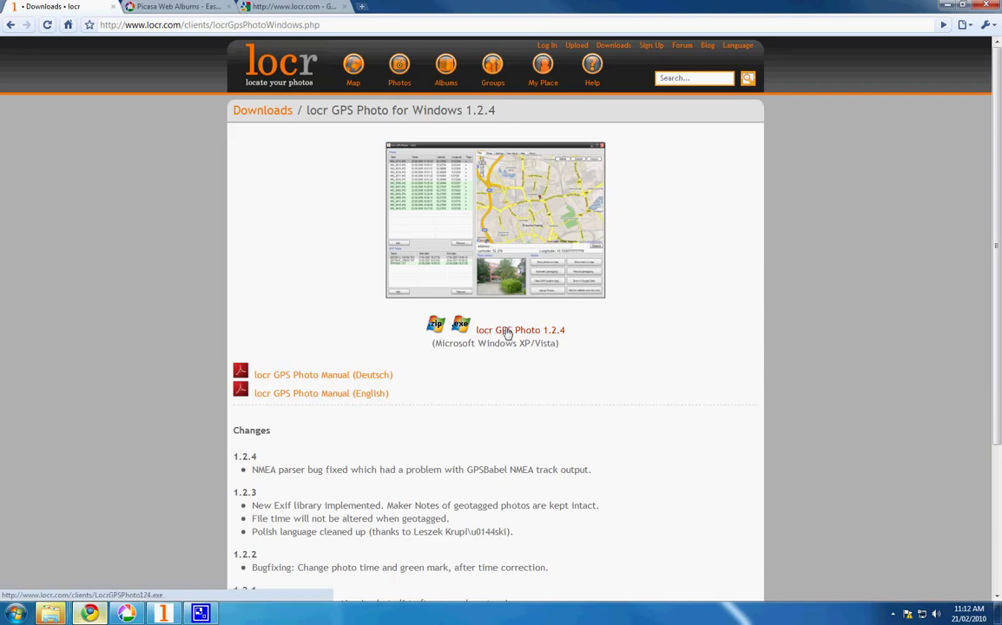
left_click(90, 614)
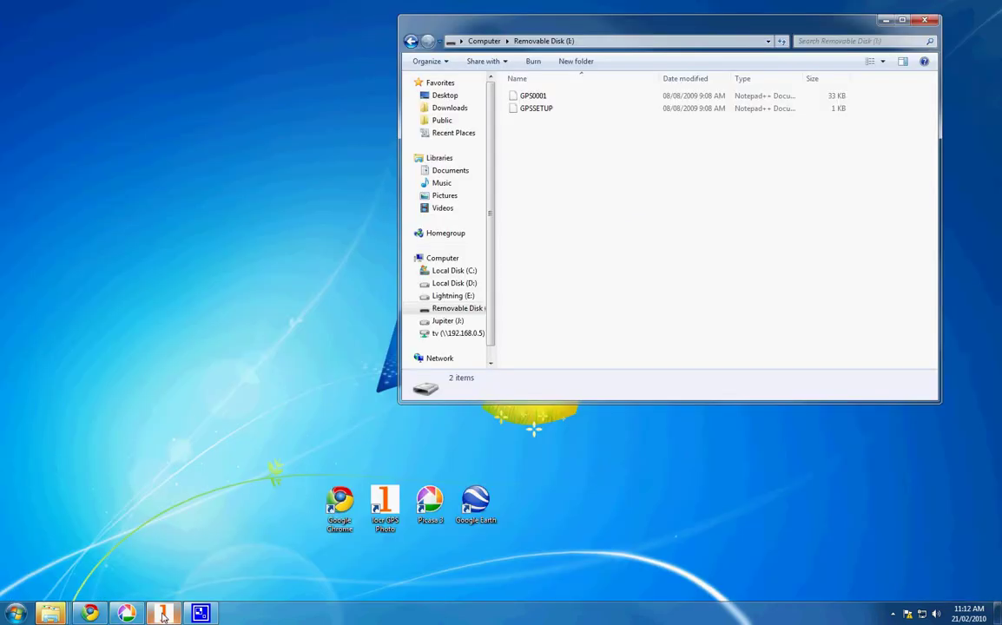
Switch to locr GPS Photo and add the GPS0001 track from Removable Disk (I:) to the GPS tracks.
mouse_move(162, 613)
left_click(139, 532)
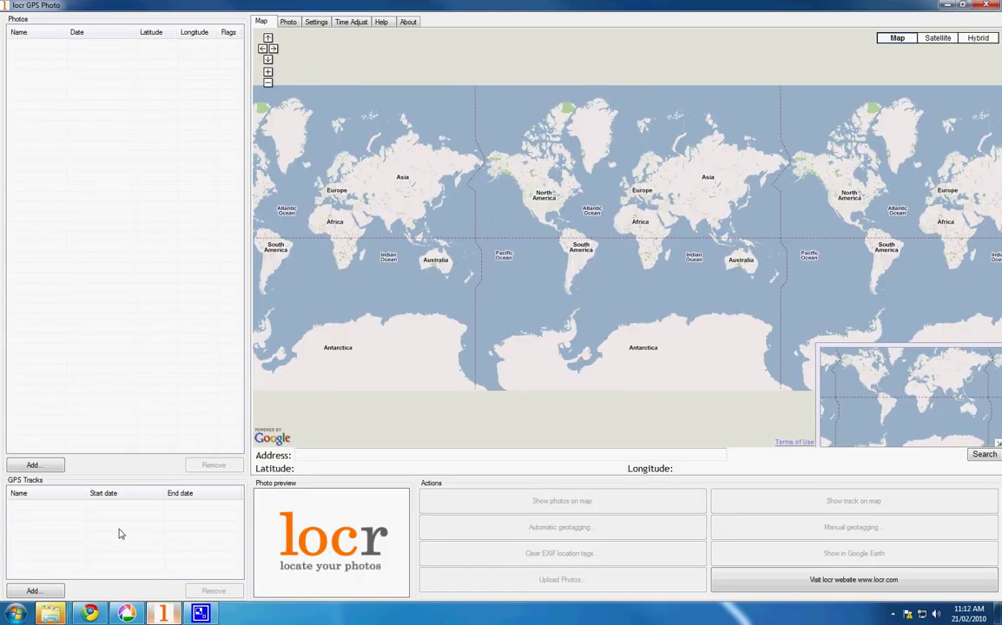
left_click(33, 592)
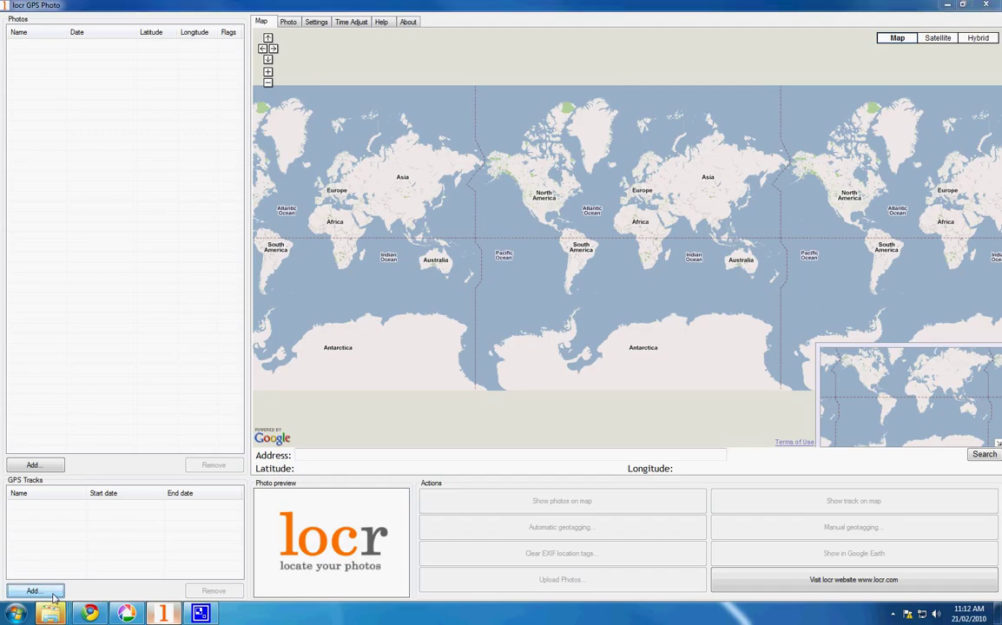
left_click(293, 164)
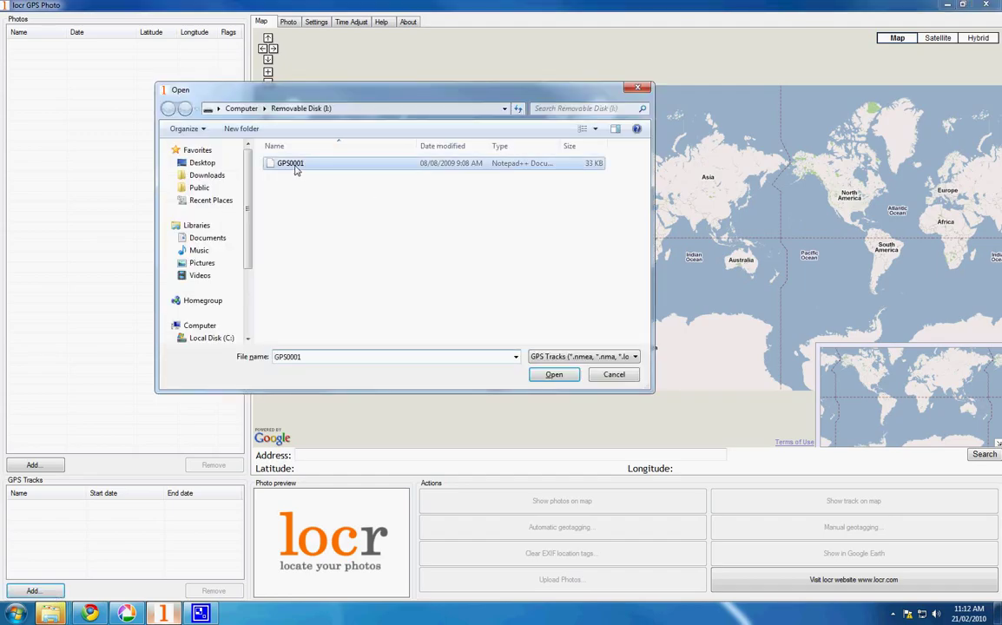
left_click(554, 374)
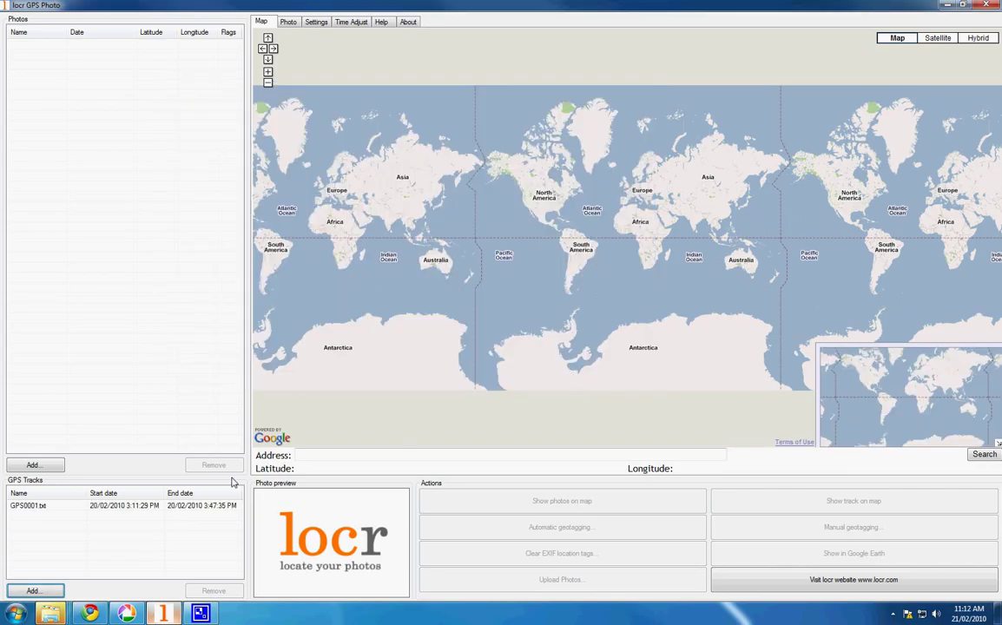
Show the GPS0001.txt track on the map near Toronto City Hall, and export it as a KML file without viewing it in Google Earth.
left_click(144, 507)
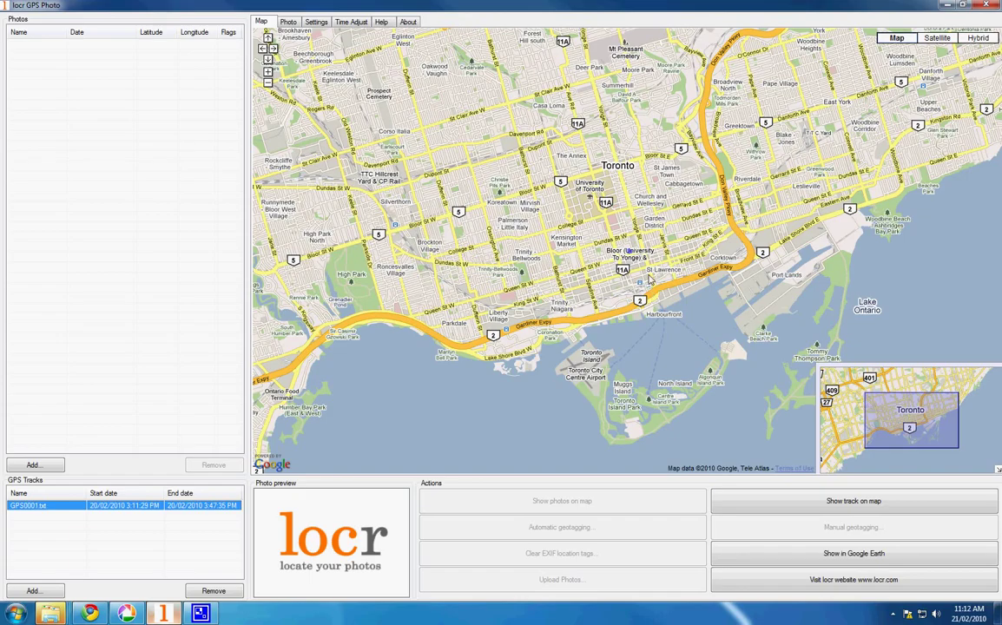
scroll(647, 279, "up", 1)
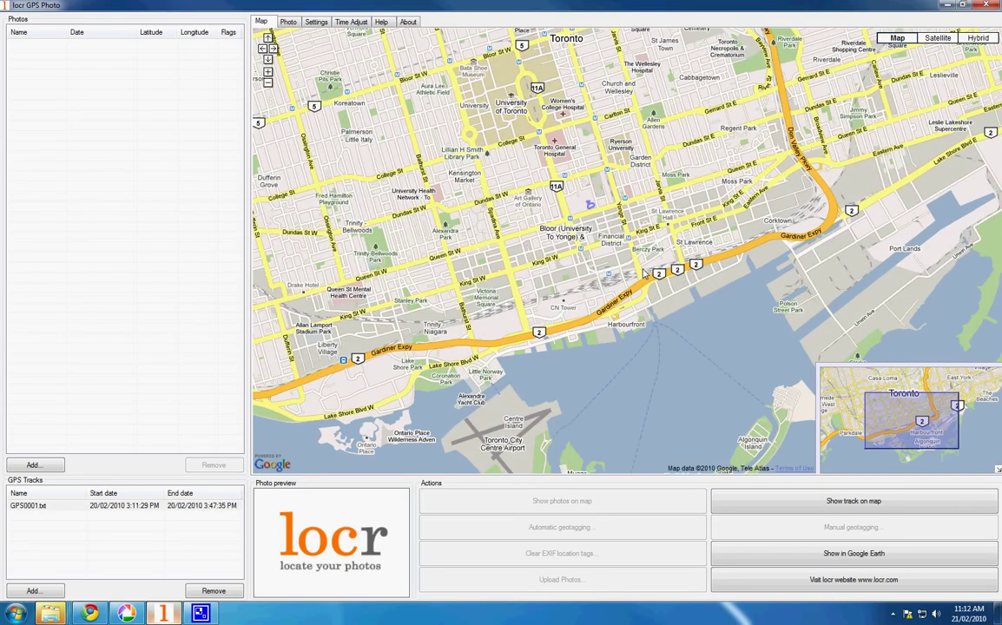
scroll(617, 233, "up", 1)
scroll(614, 211, "up", 1)
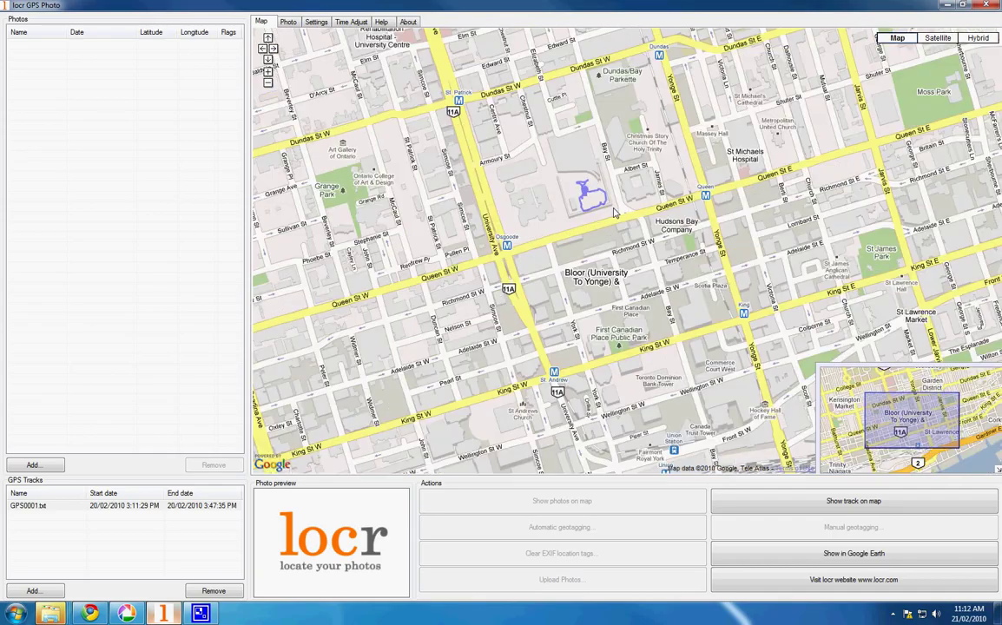
scroll(613, 219, "up", 1)
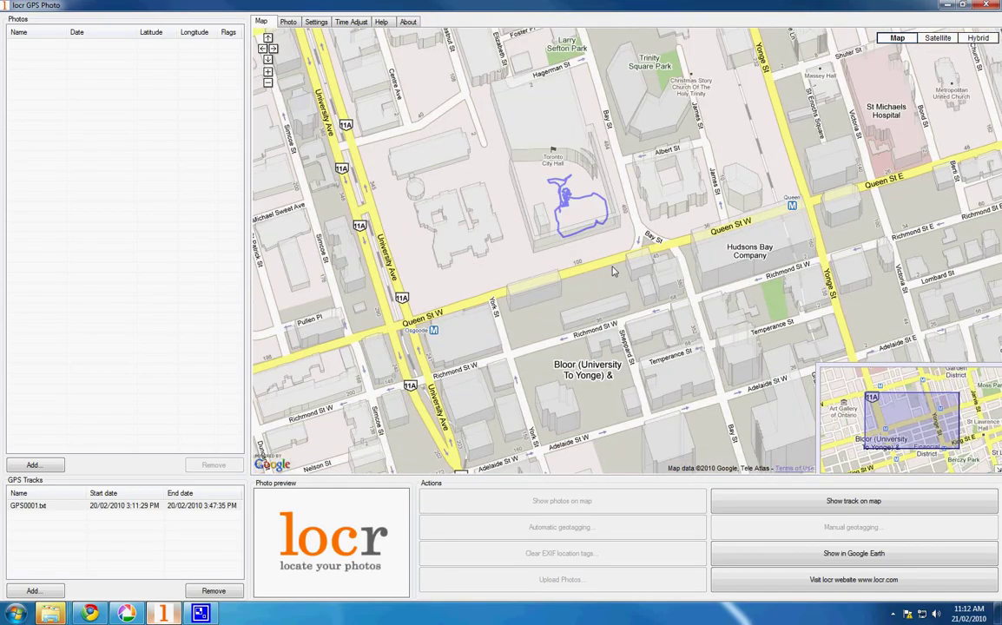
scroll(609, 258, "up", 1)
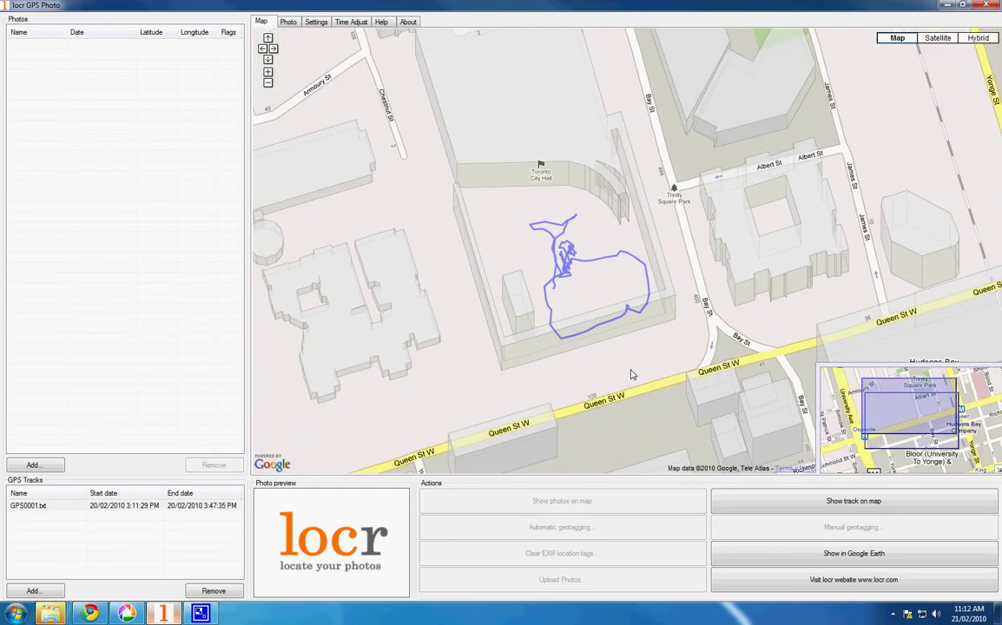
scroll(676, 266, "up", 1)
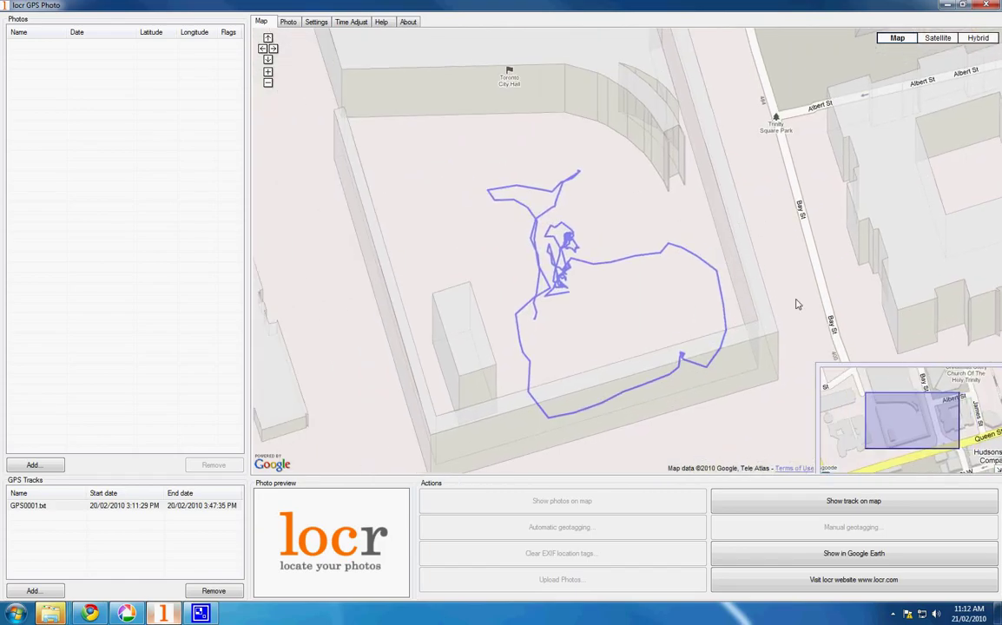
left_click(899, 560)
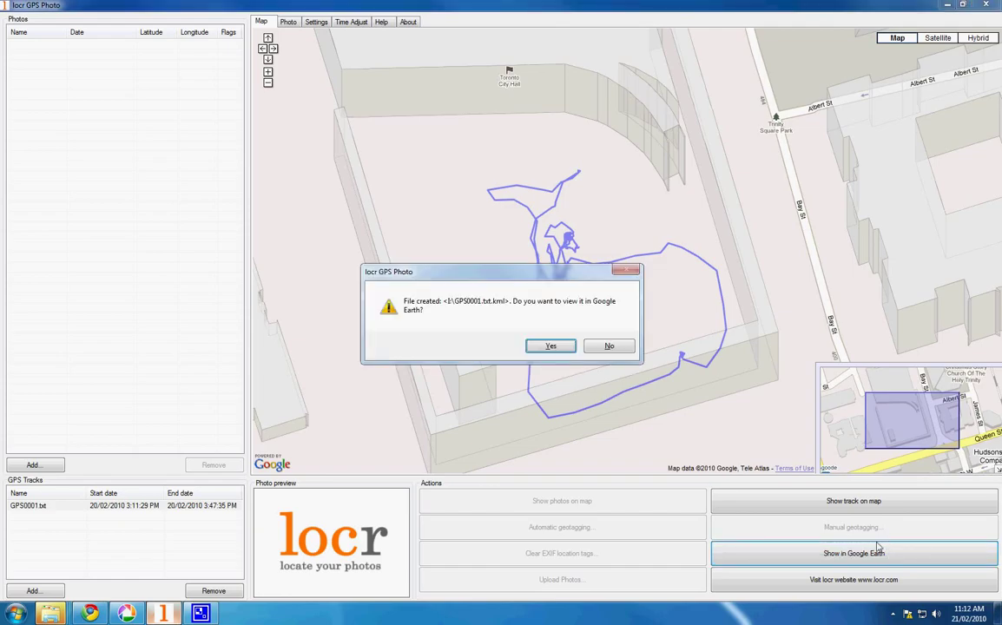
left_click(609, 347)
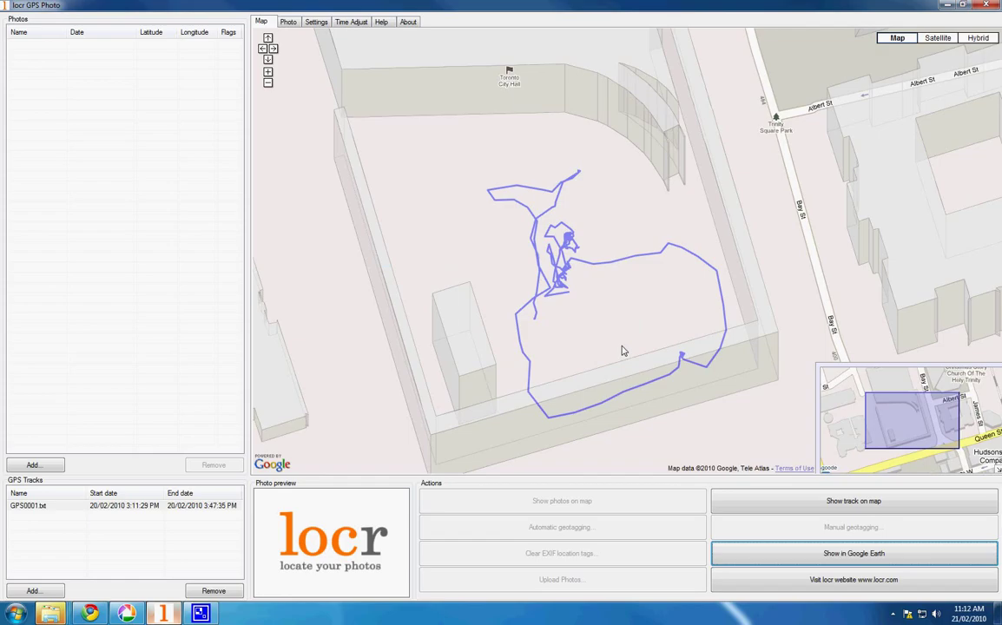
Switch to Google Maps in Chrome and create a new map titled "My Path".
left_click(89, 612)
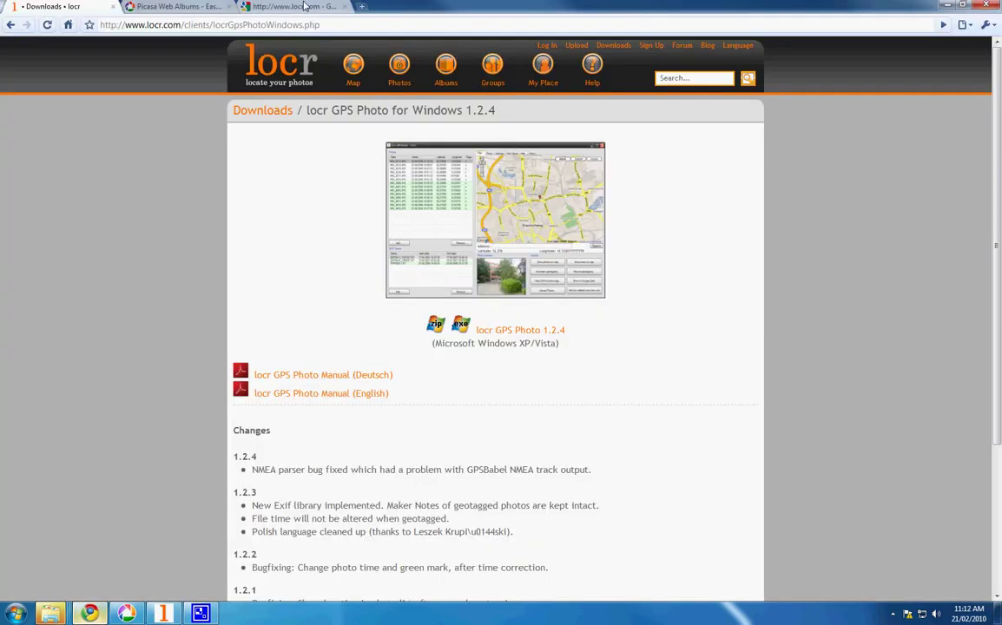
left_click(276, 6)
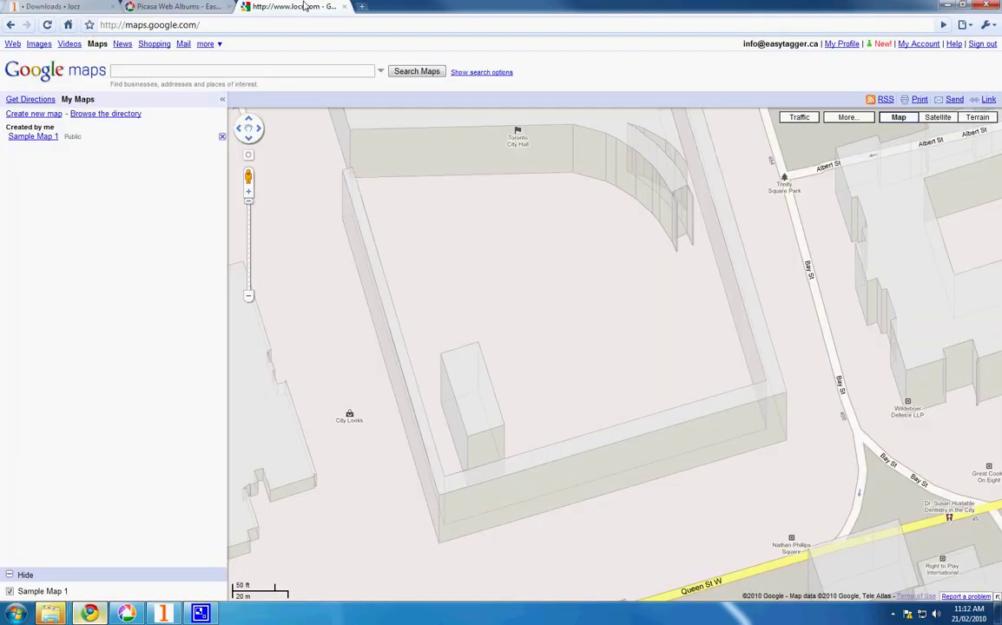
left_click(45, 114)
double_click(76, 153)
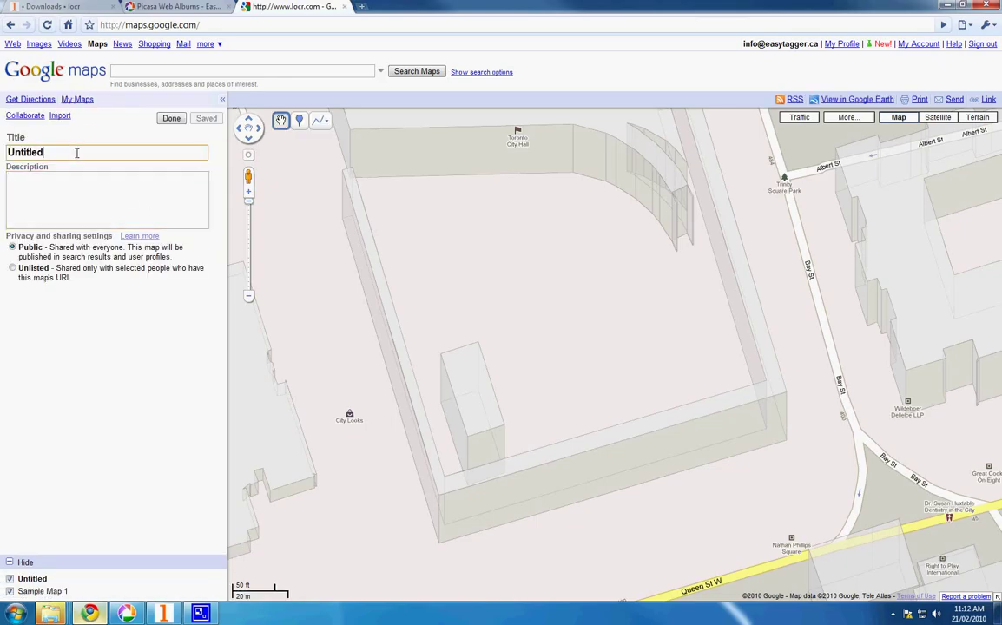
type("My Path")
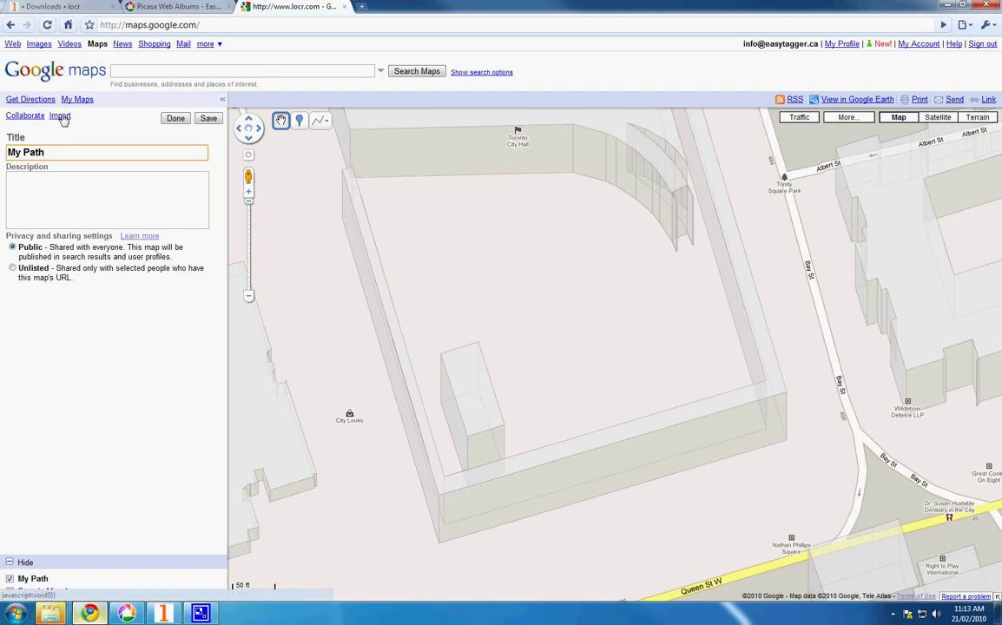
Import the GPS0001.txt KML file from Removable Disk (I:) into the My Path map and finish editing the map.
left_click(61, 117)
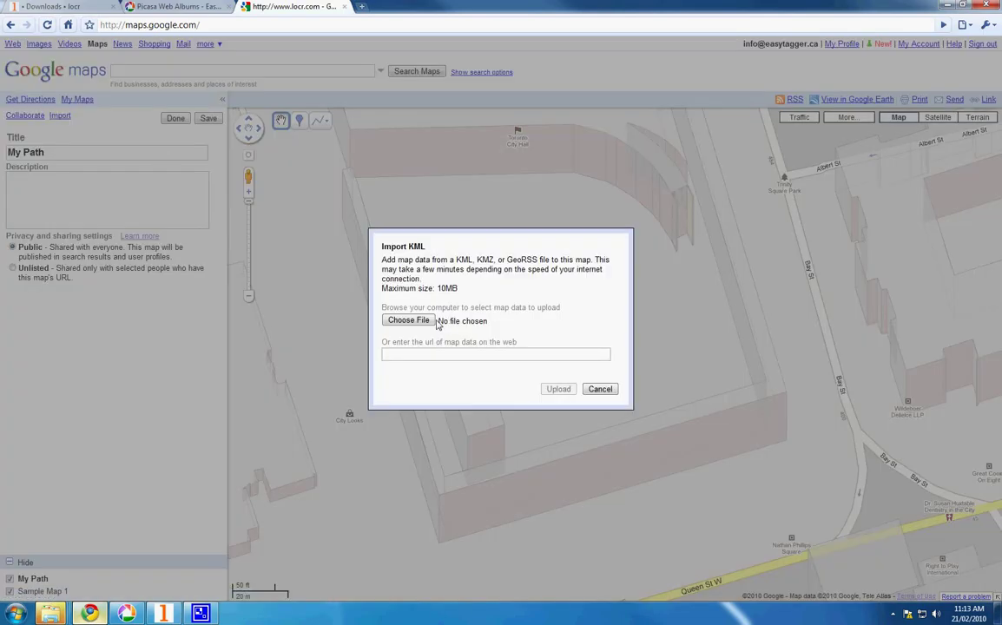
left_click(407, 320)
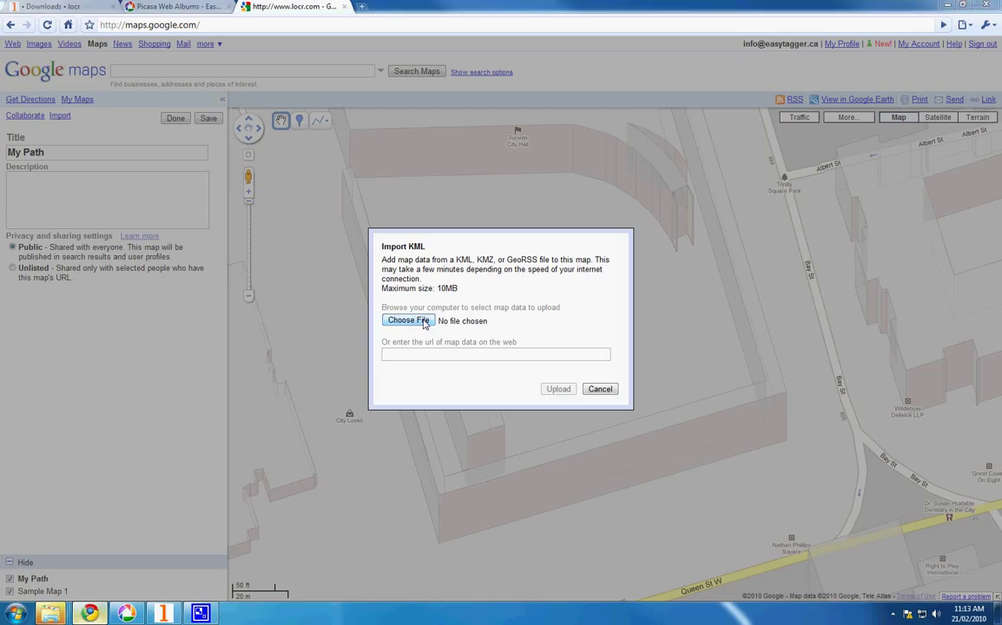
left_click(142, 93)
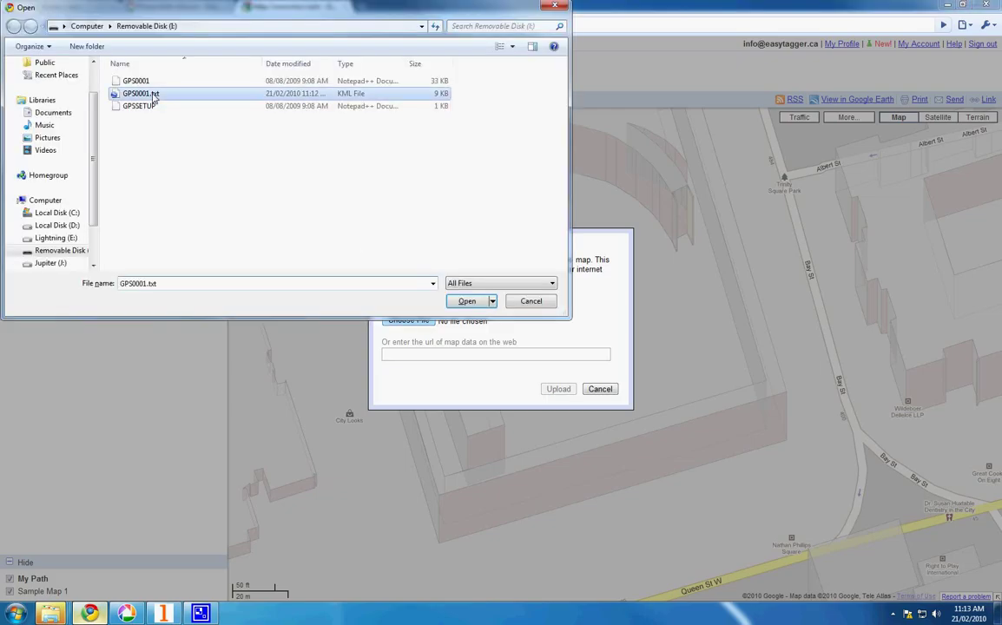
left_click(469, 301)
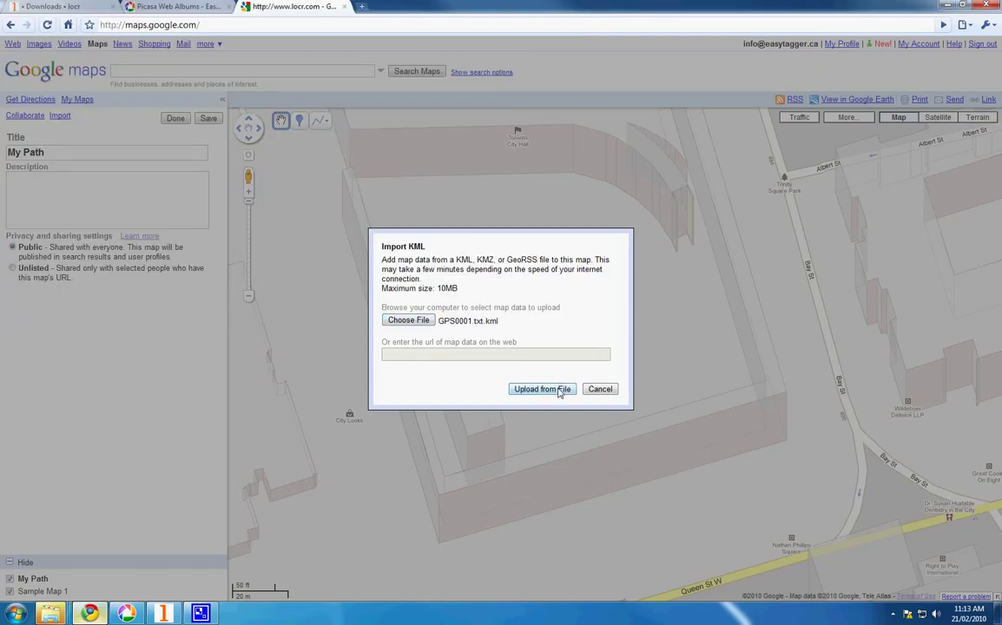
left_click(559, 390)
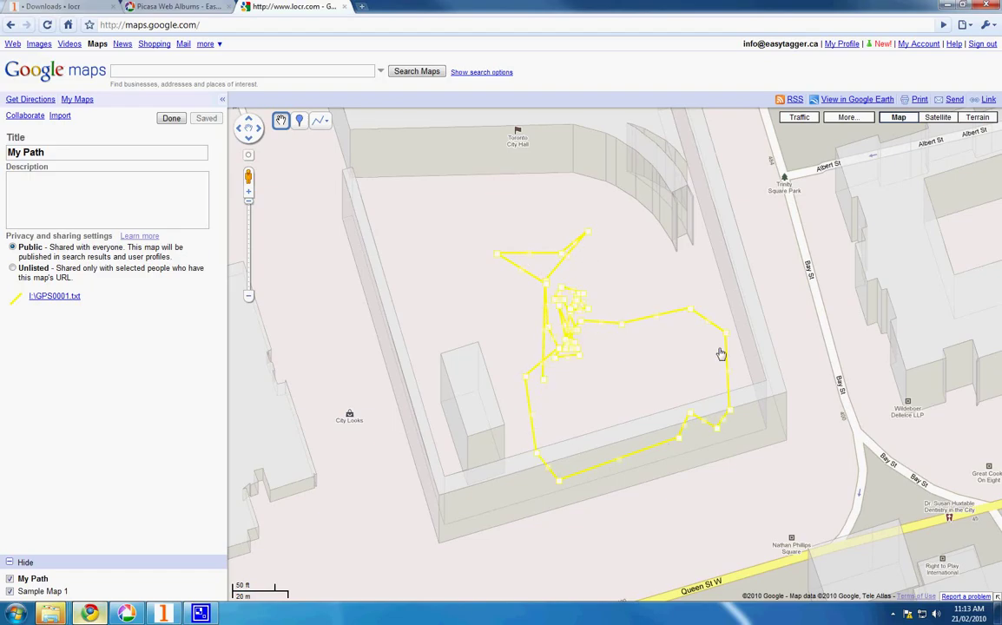
left_click(171, 118)
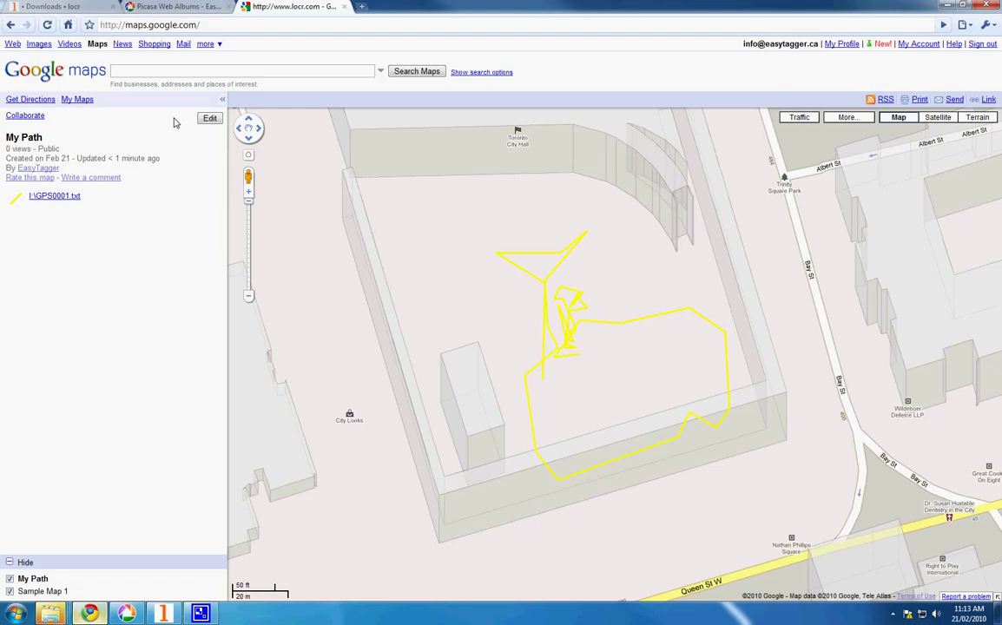
Switch to Picasa, select all photos in the CTV 2010 Winter Olympics album, and start uploading them to Picasa Web Albums.
left_click(90, 613)
left_click(142, 613)
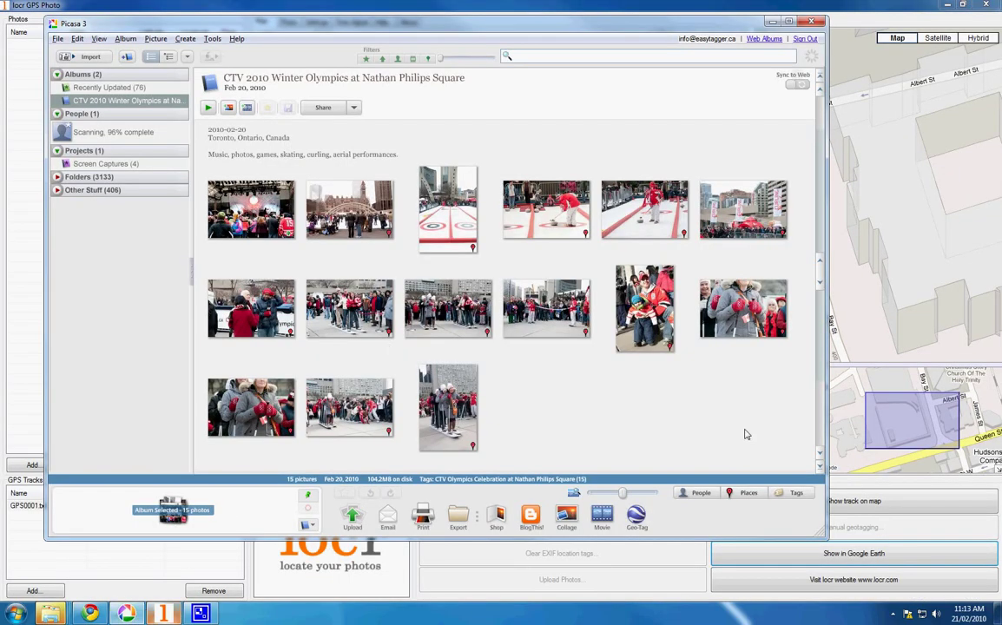
left_click_drag(745, 434, 196, 169)
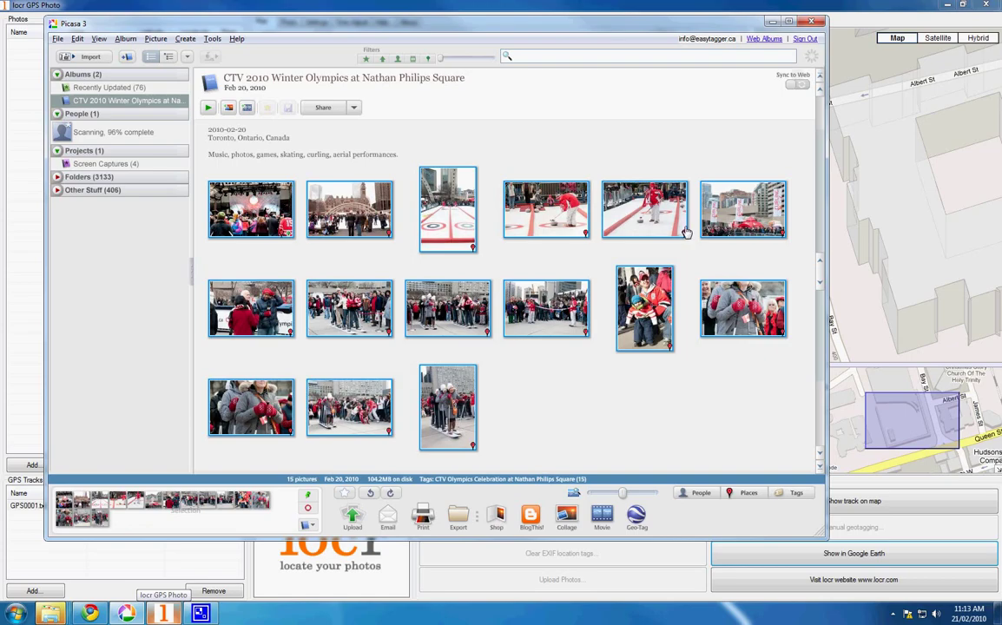
left_click(208, 39)
mouse_move(343, 175)
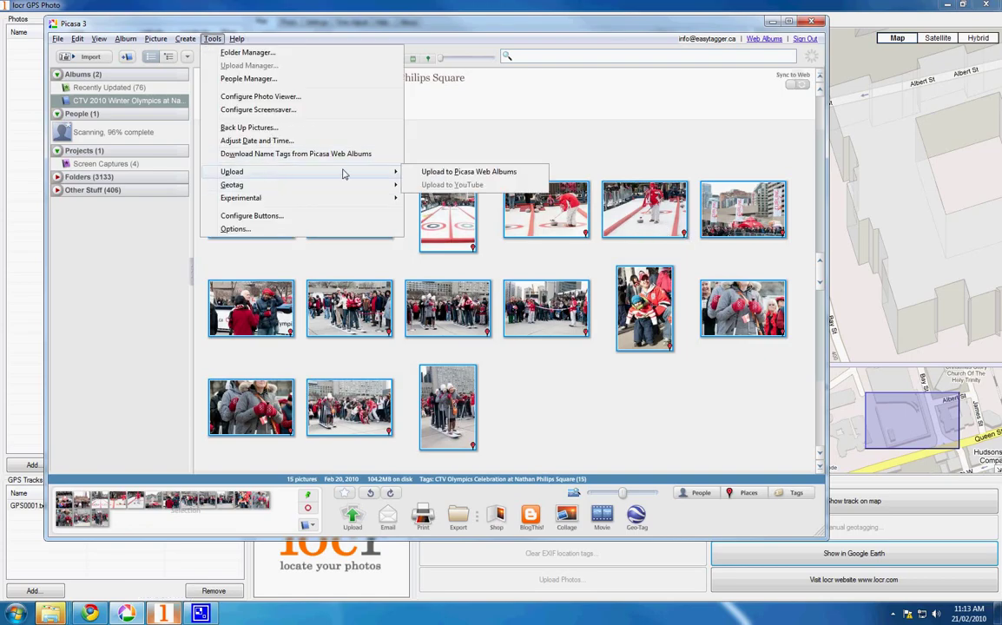
left_click(487, 177)
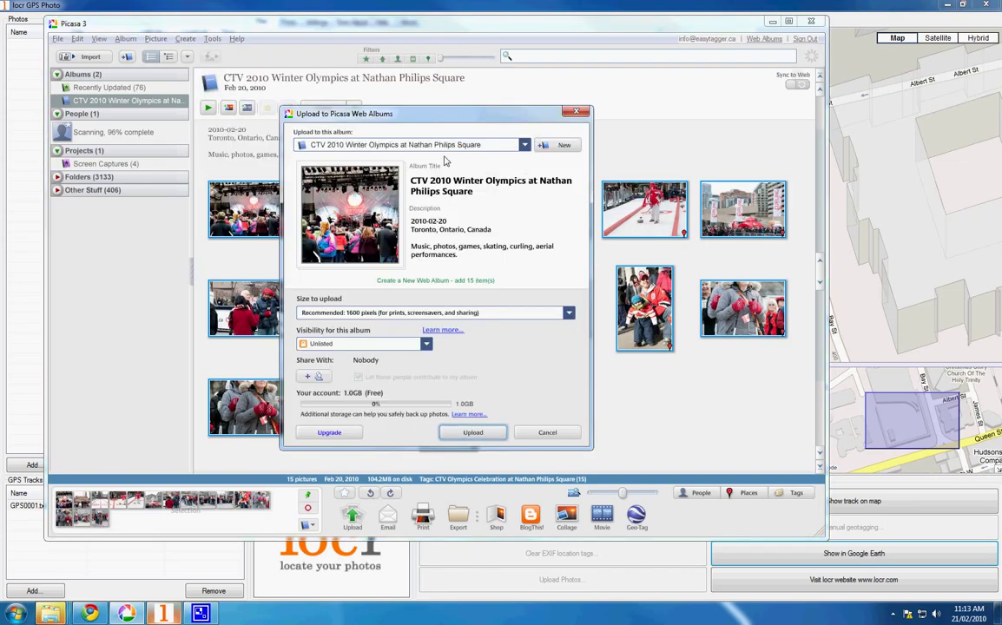
Upload the photos at the recommended 1600 pixels size with Unlisted visibility, and hide the Upload Manager.
left_click(569, 313)
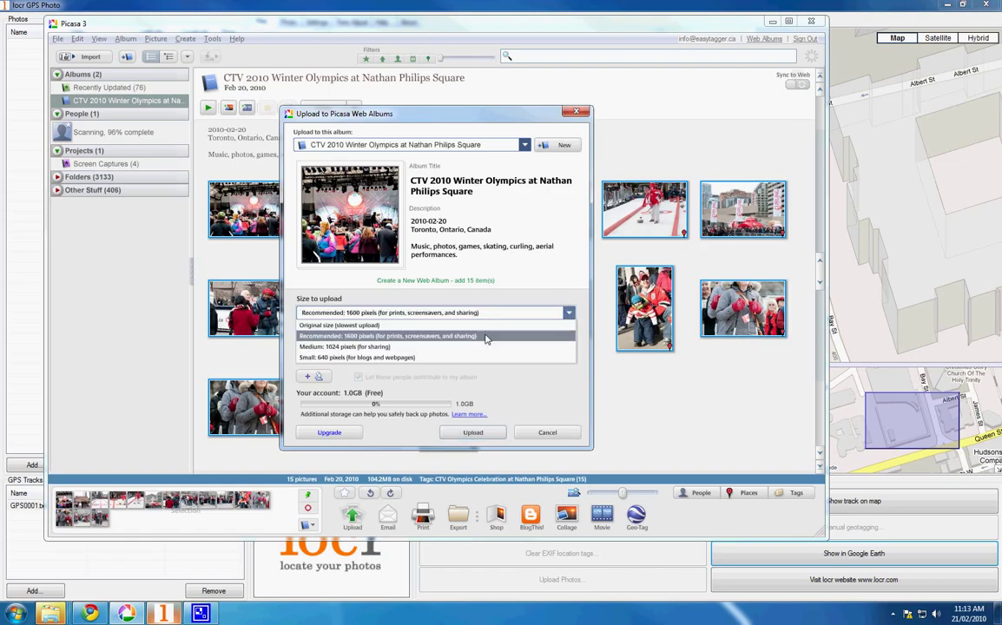
scroll(486, 341, "down", 2)
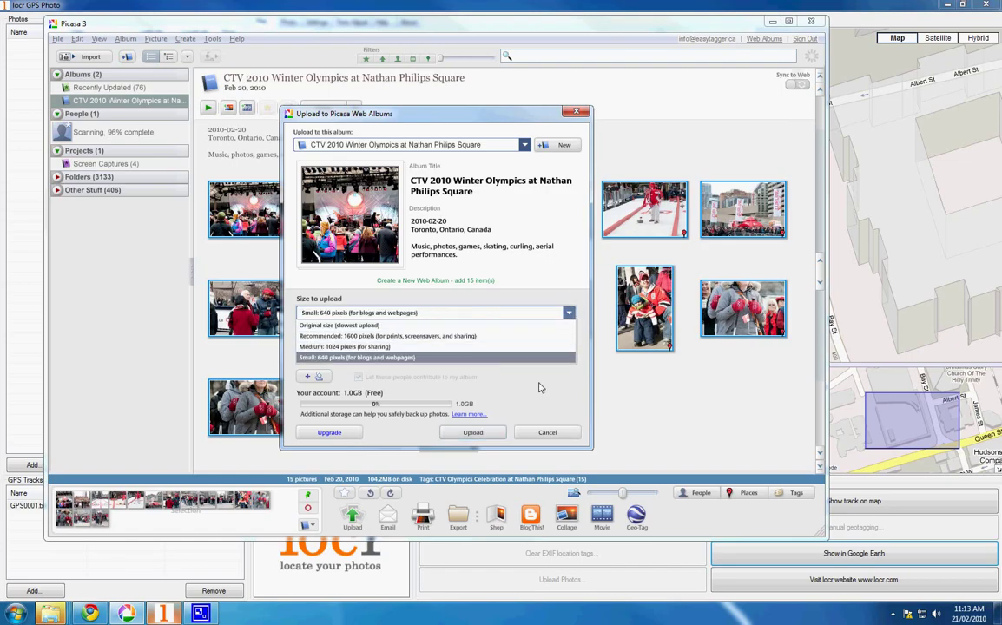
left_click(486, 341)
left_click(426, 345)
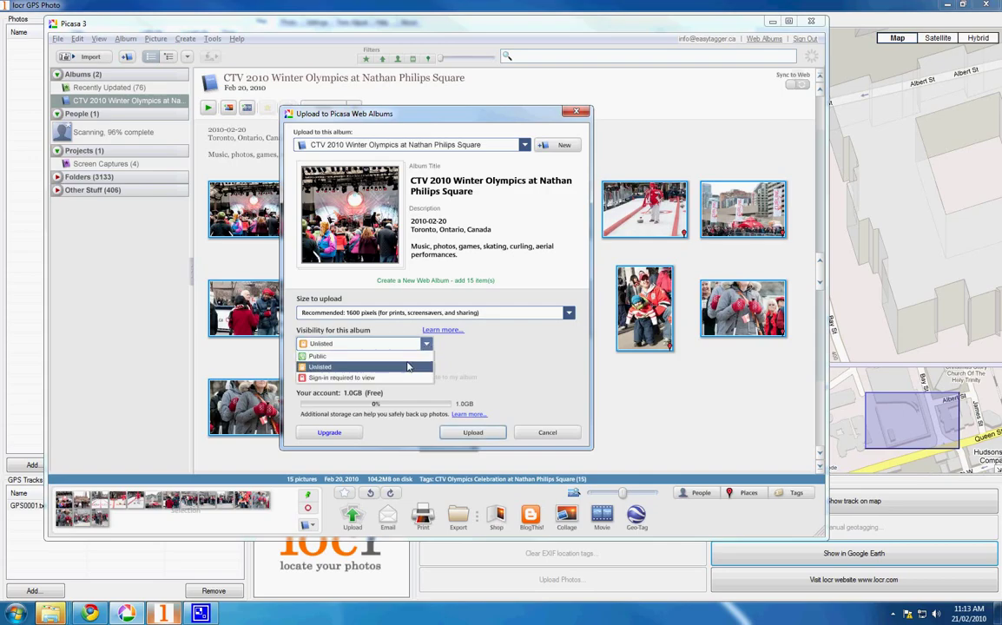
scroll(414, 356, "down", 1)
left_click(422, 352)
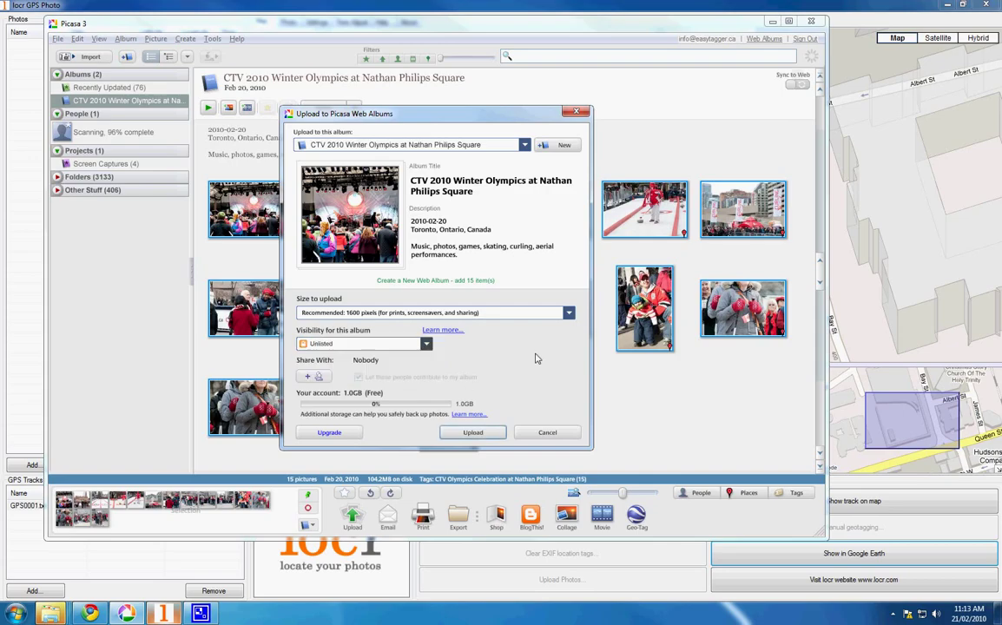
left_click(474, 432)
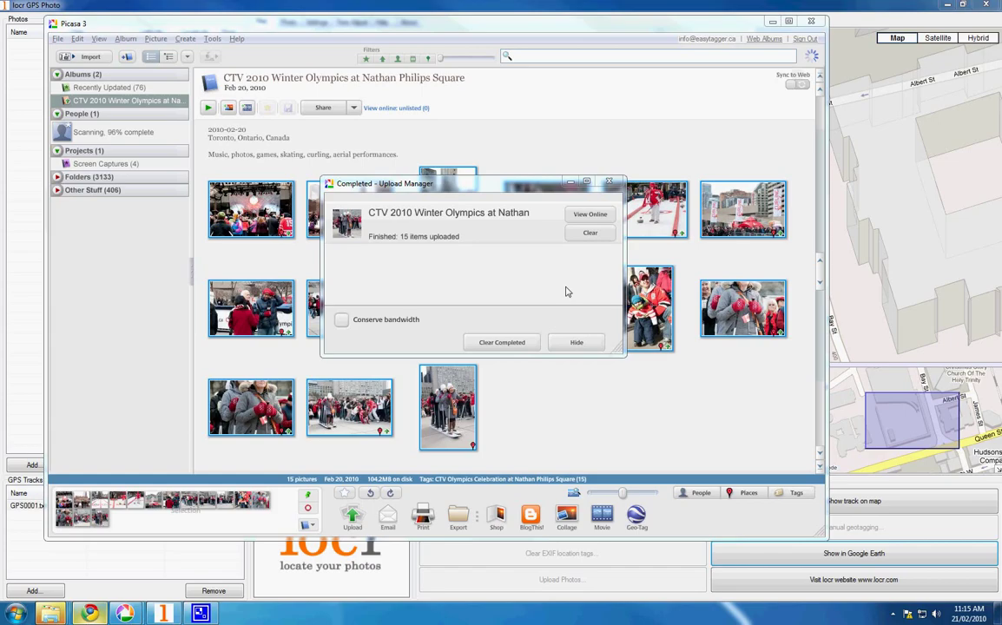
left_click(563, 343)
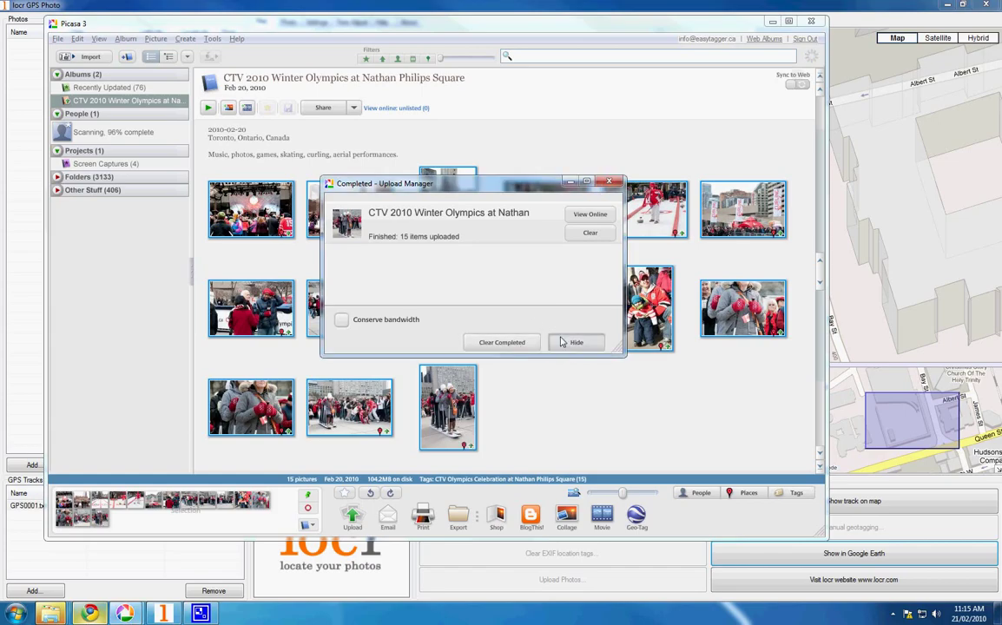
Switch to Picasa Web Albums in Chrome and open the CTV 2010 Winter Olympics at Nathan Philips Square album.
left_click(90, 613)
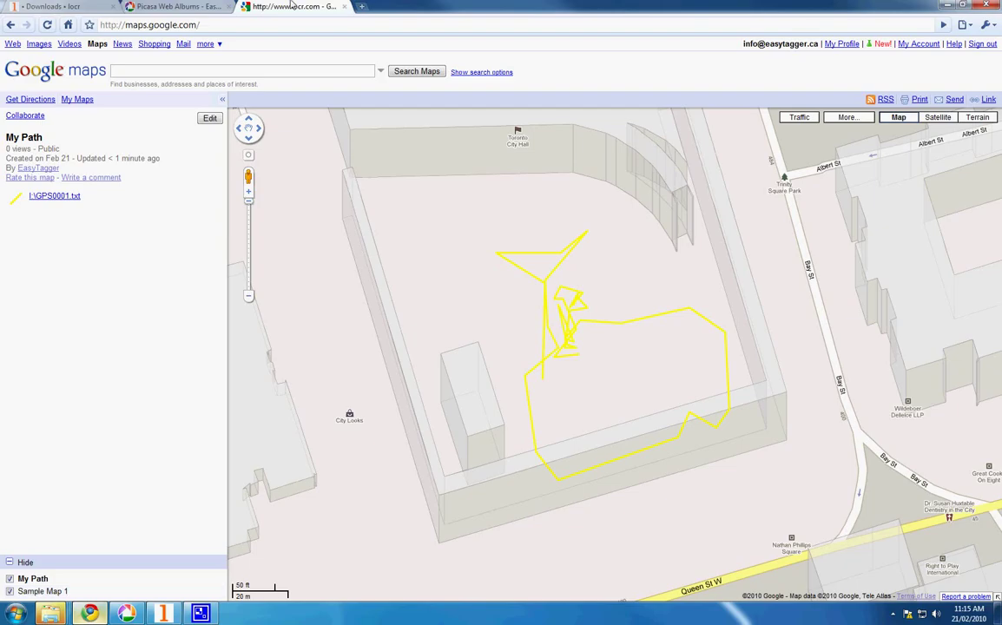
left_click(195, 7)
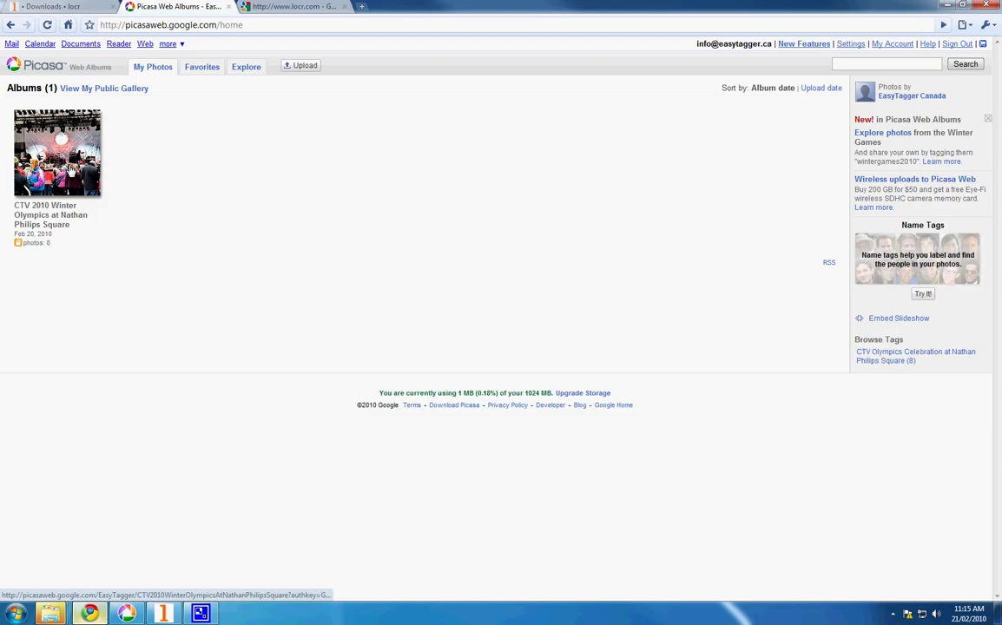
left_click(63, 153)
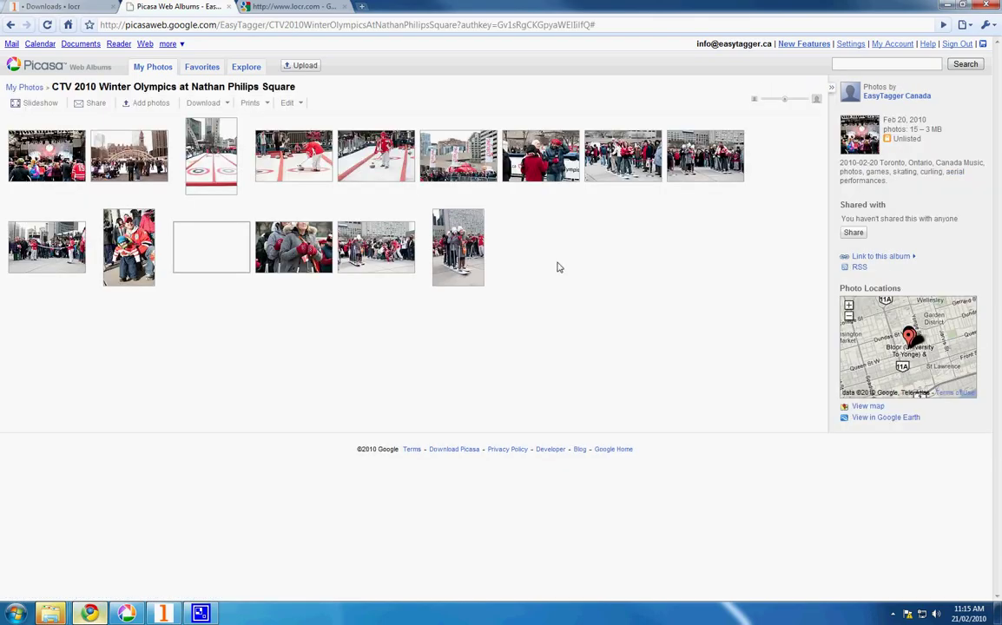
Examine where the album's photos were taken on the Photo Locations map and in the full map view.
double_click(887, 346)
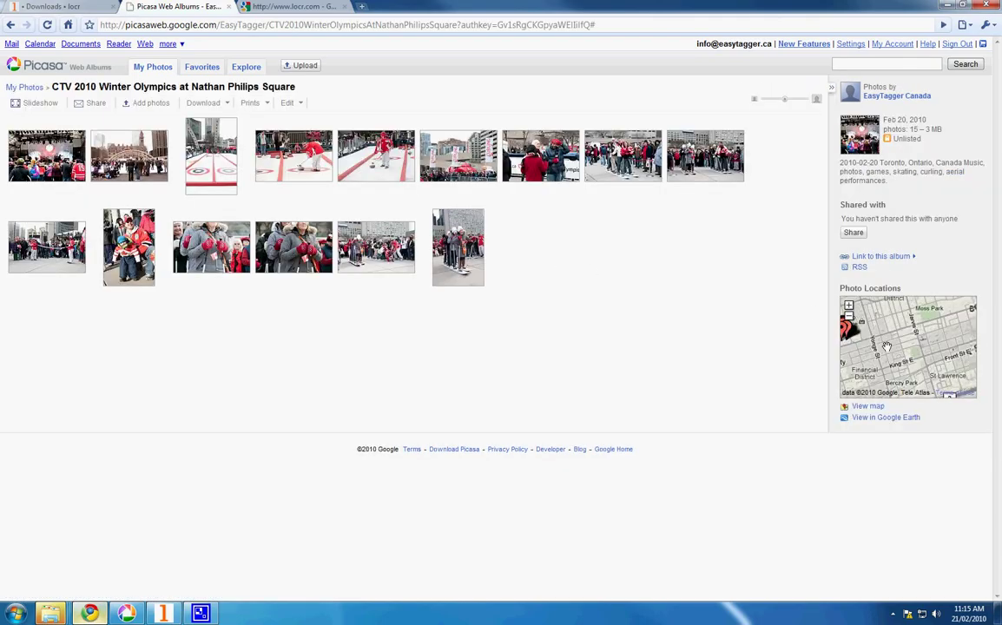
double_click(887, 346)
double_click(878, 341)
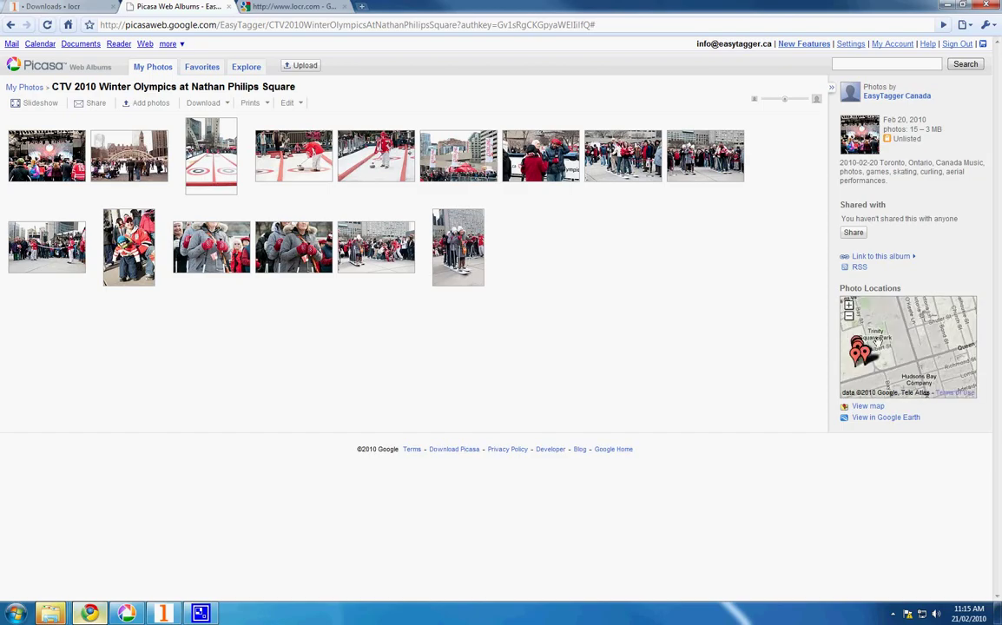
left_click_drag(878, 340, 922, 315)
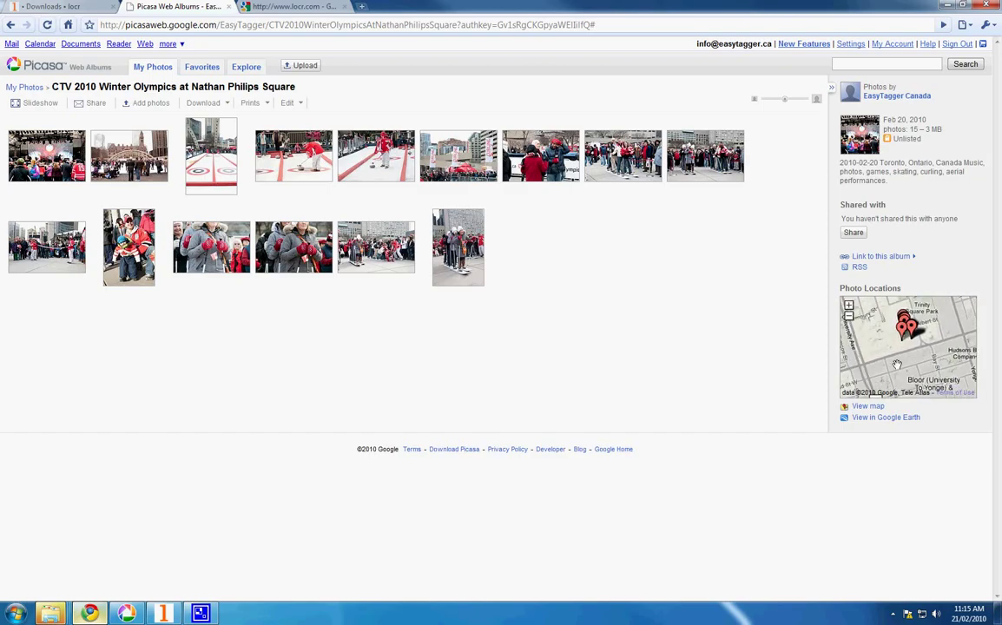
left_click(868, 407)
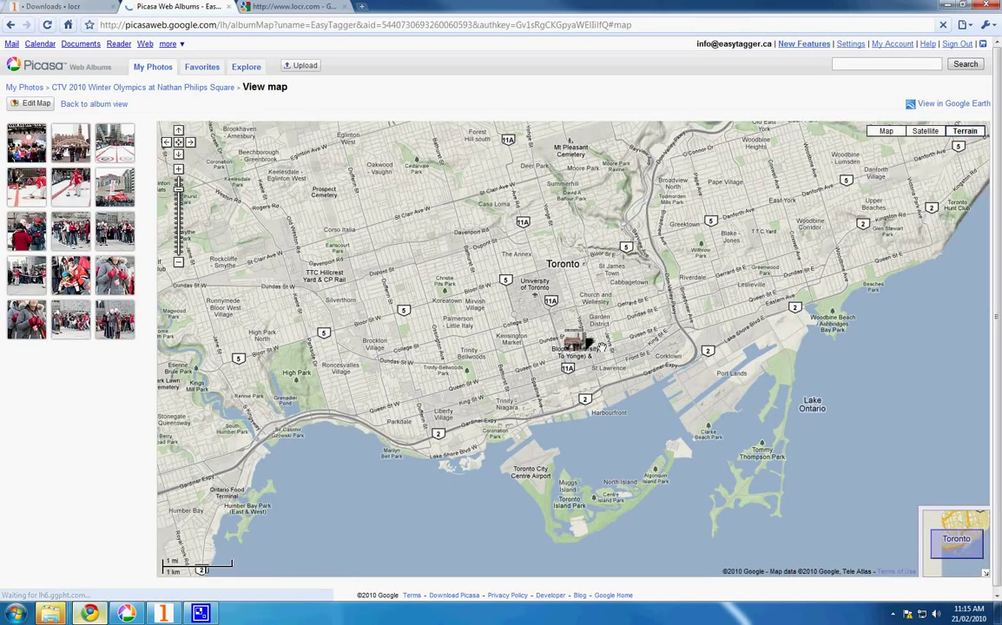
double_click(602, 346)
double_click(575, 343)
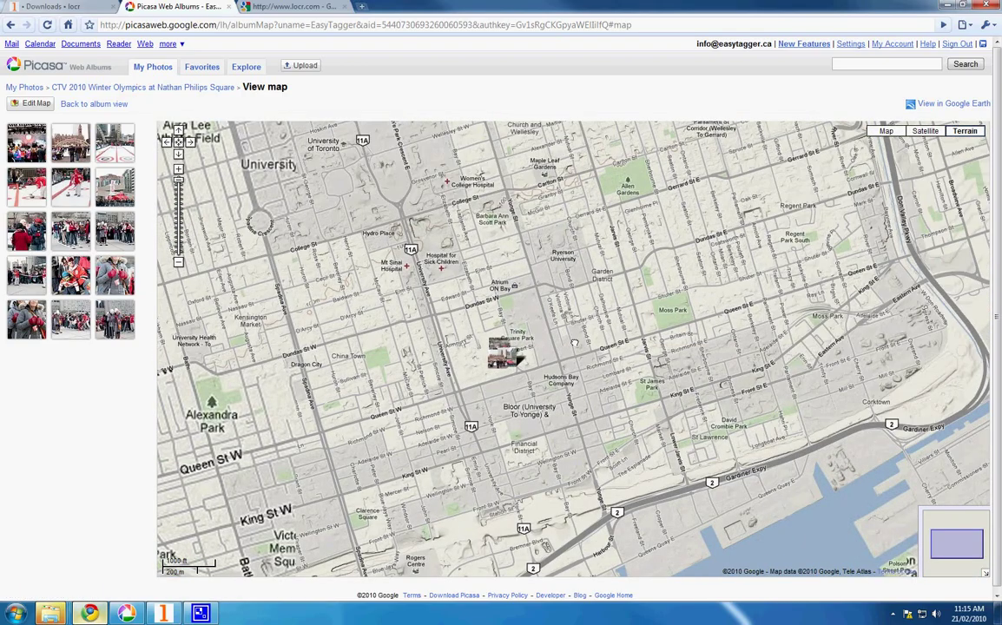
left_click_drag(574, 342, 648, 326)
left_click_drag(566, 332, 594, 330)
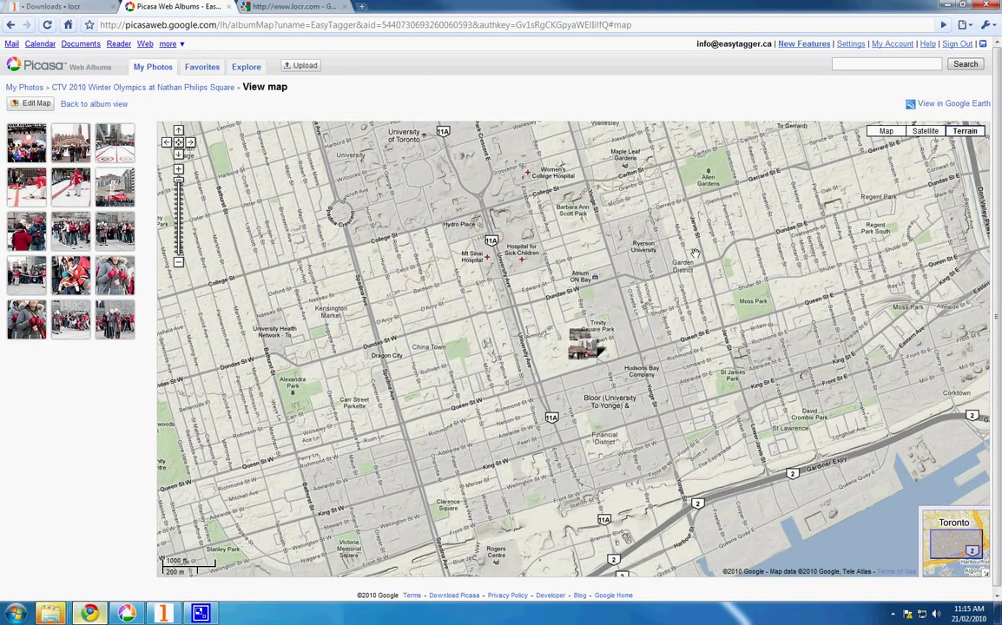
Save the album's Google Earth link to Removable Disk (I:) as a KML file named "Picasa Photos".
right_click(943, 106)
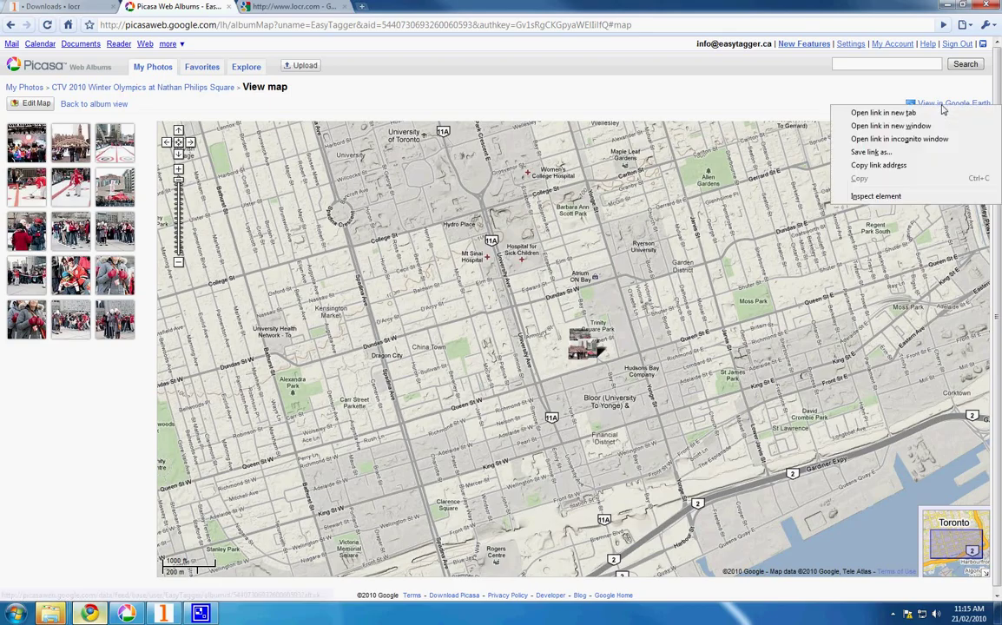
left_click(886, 154)
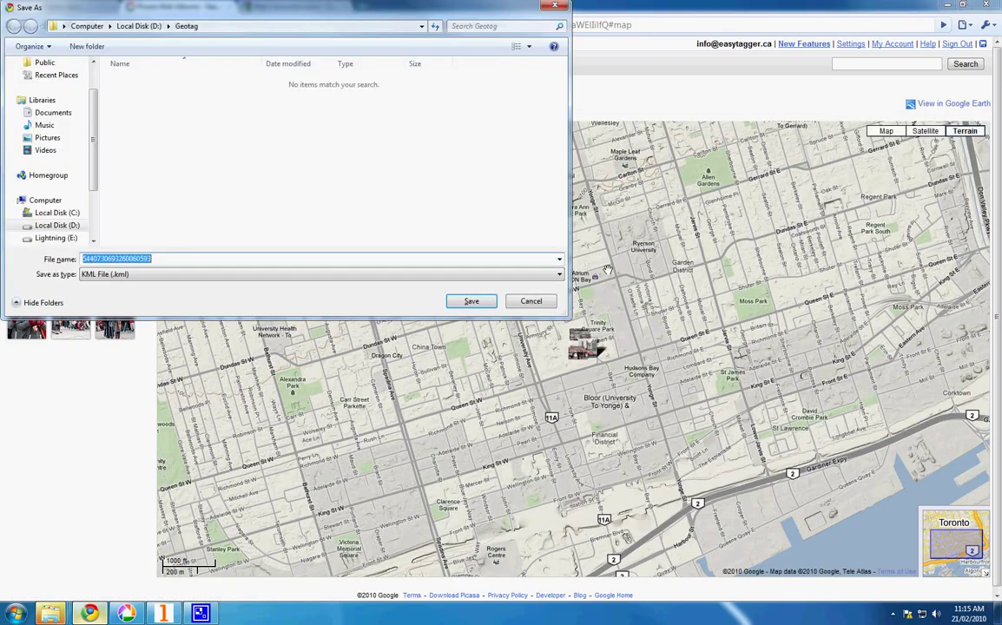
scroll(70, 204, "down", 2)
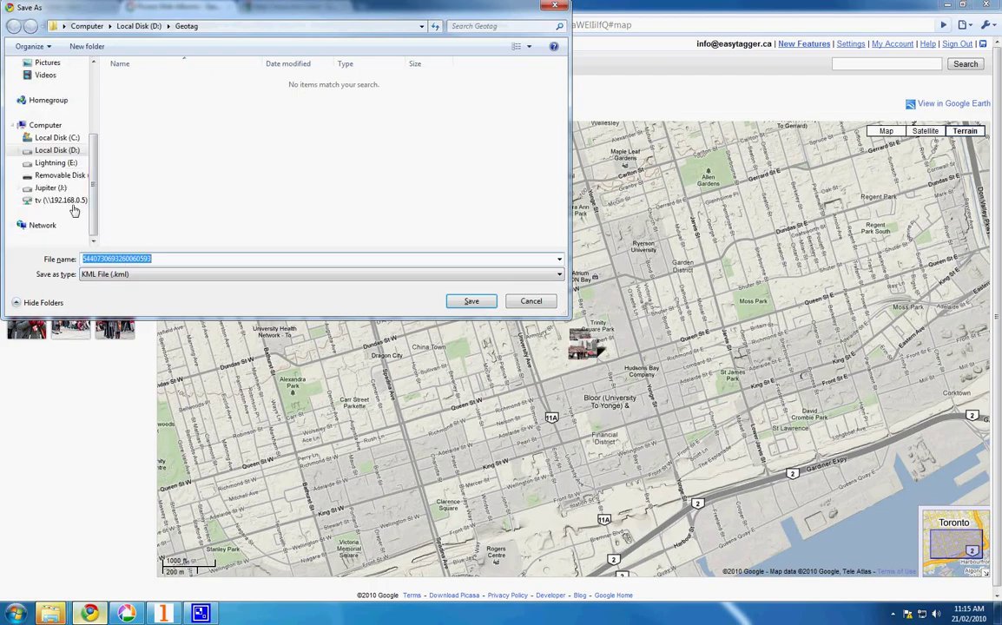
left_click(59, 176)
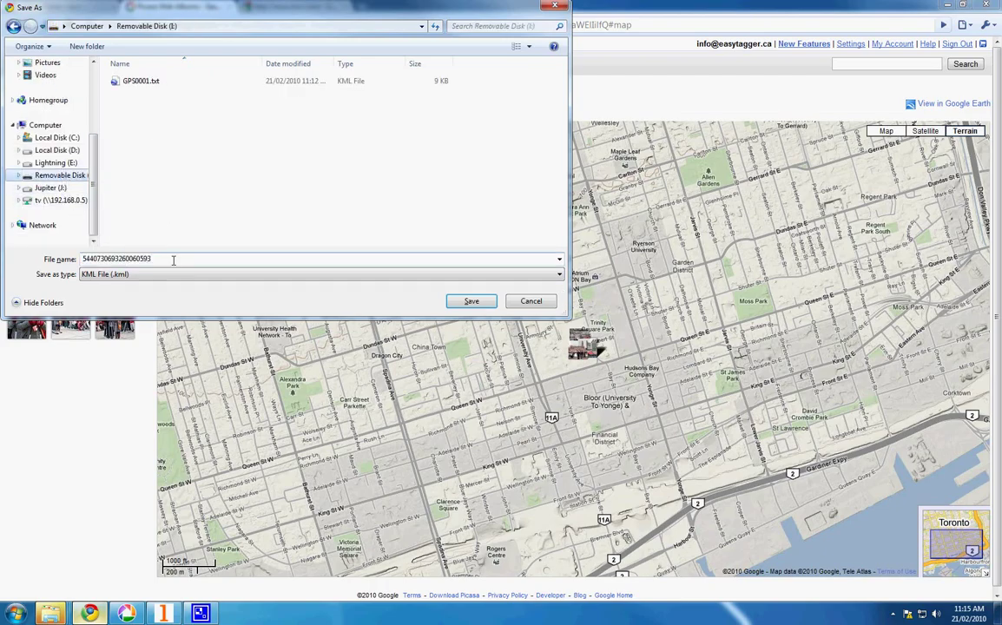
type("Picasa Photos")
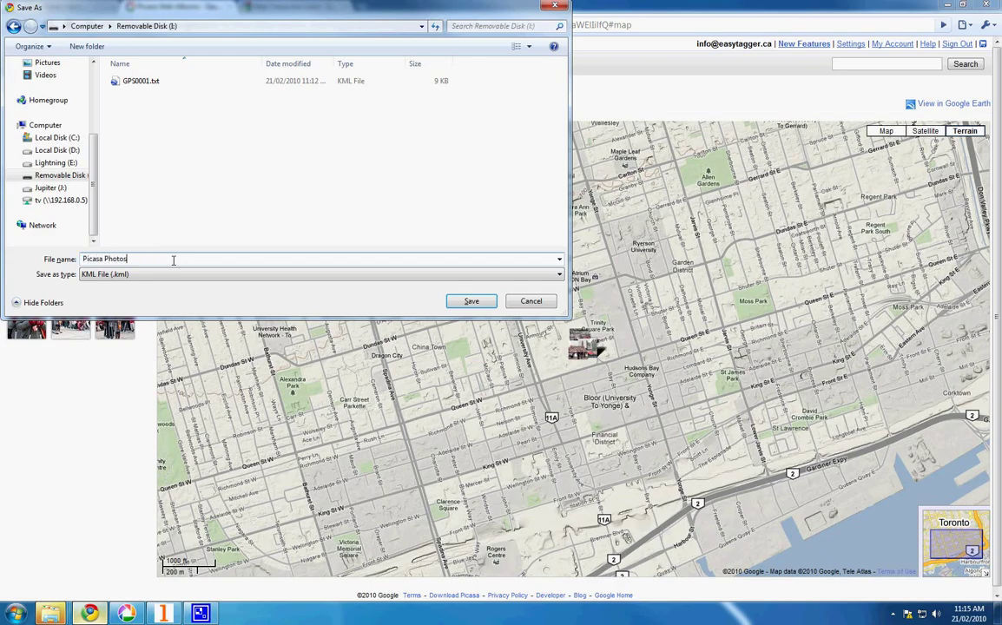
left_click(487, 303)
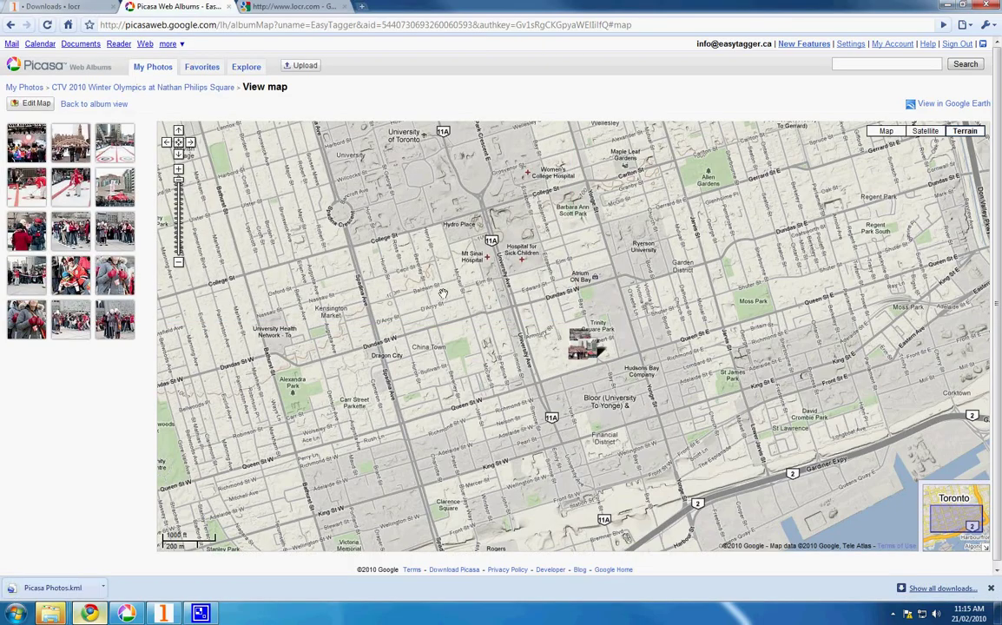
Return to the My Path map in Google Maps and import the Picasa Photos KML file from Removable Disk (I:).
left_click(296, 9)
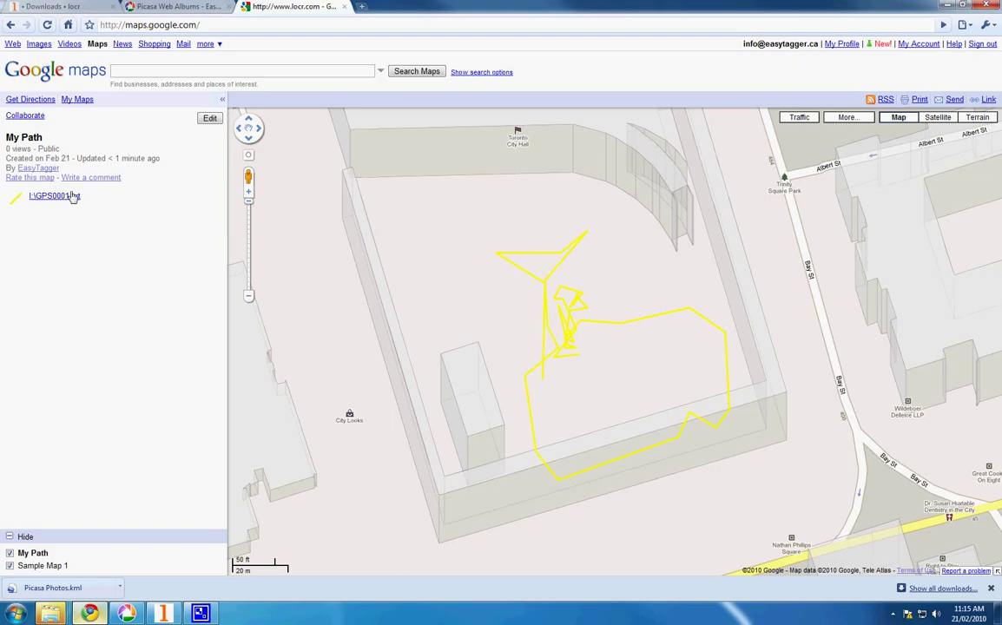
left_click(210, 119)
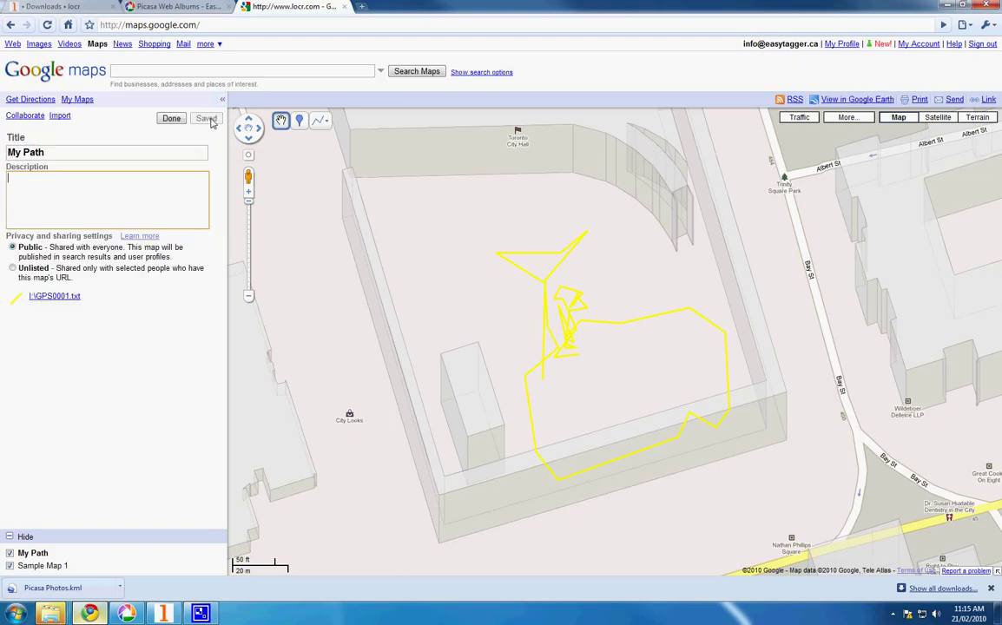
left_click(61, 117)
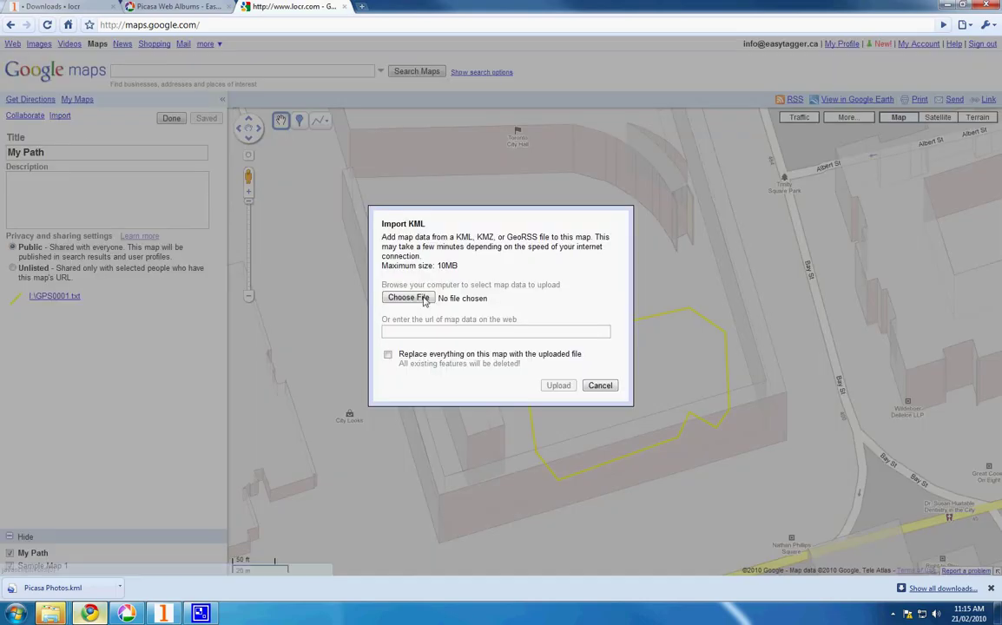
left_click(418, 299)
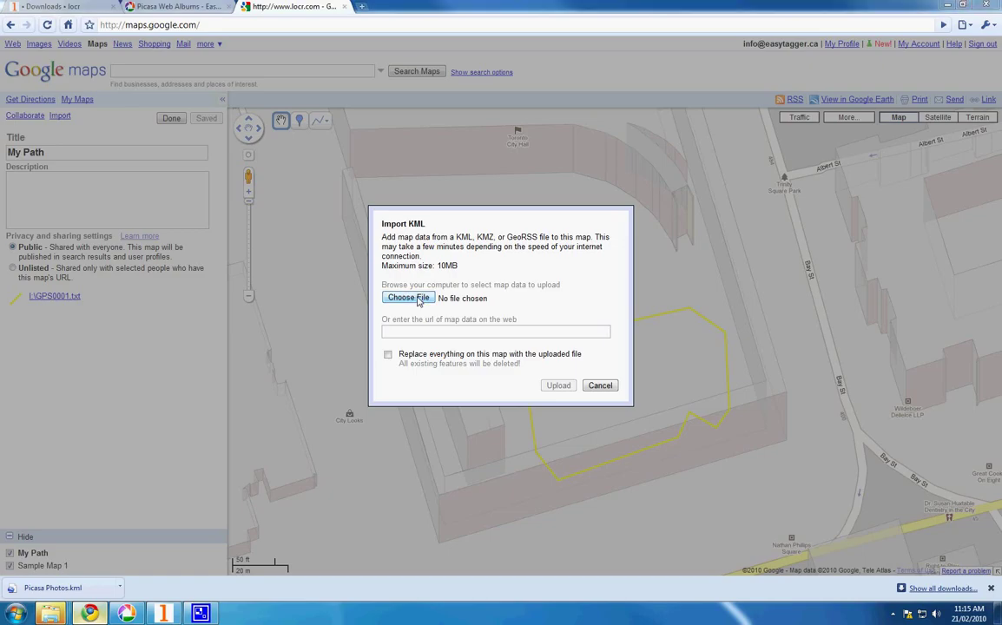
left_click(147, 119)
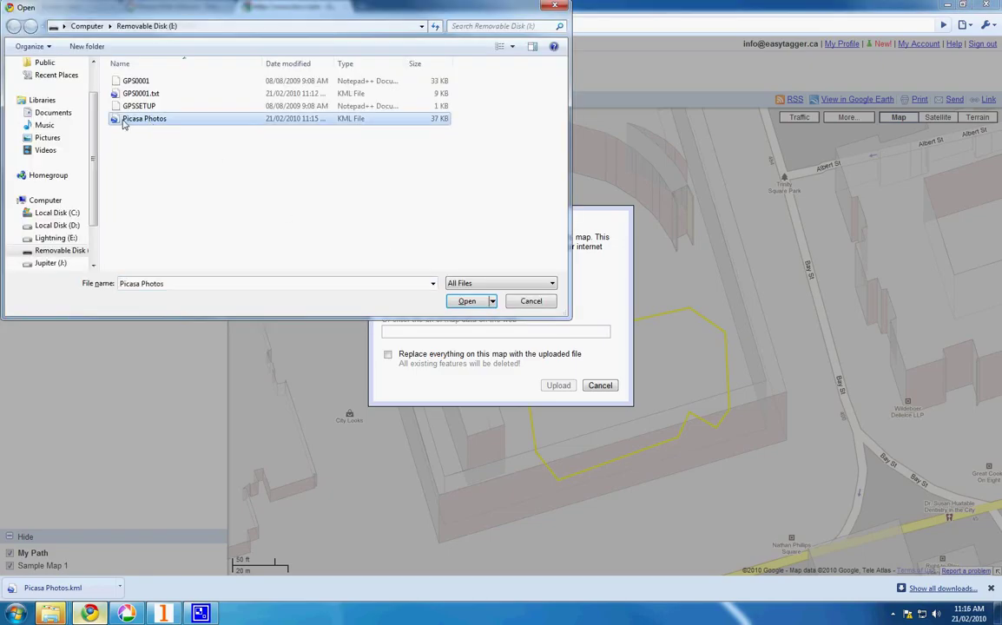
left_click(466, 301)
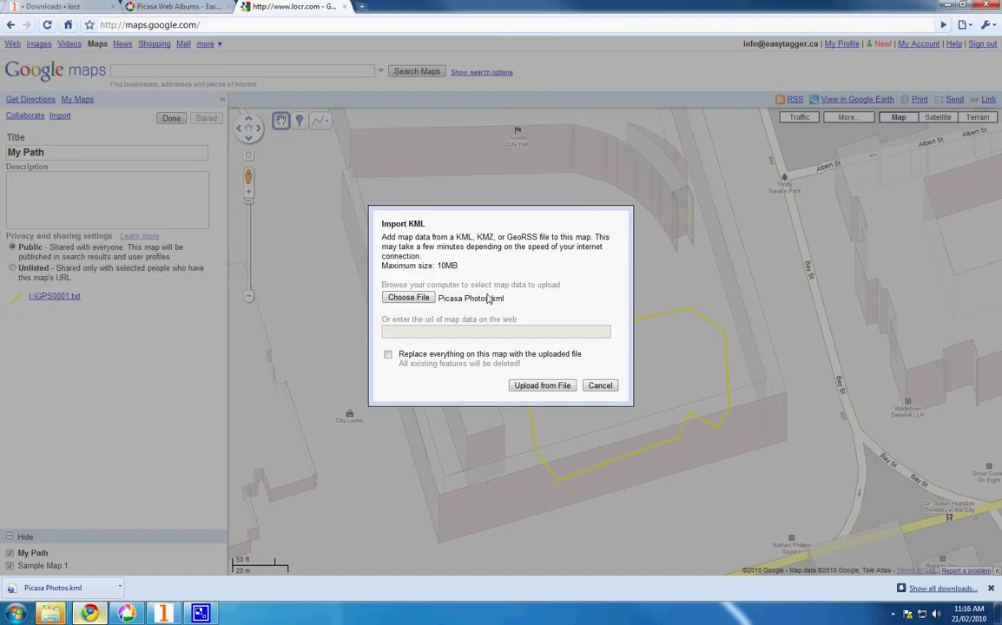
left_click(542, 385)
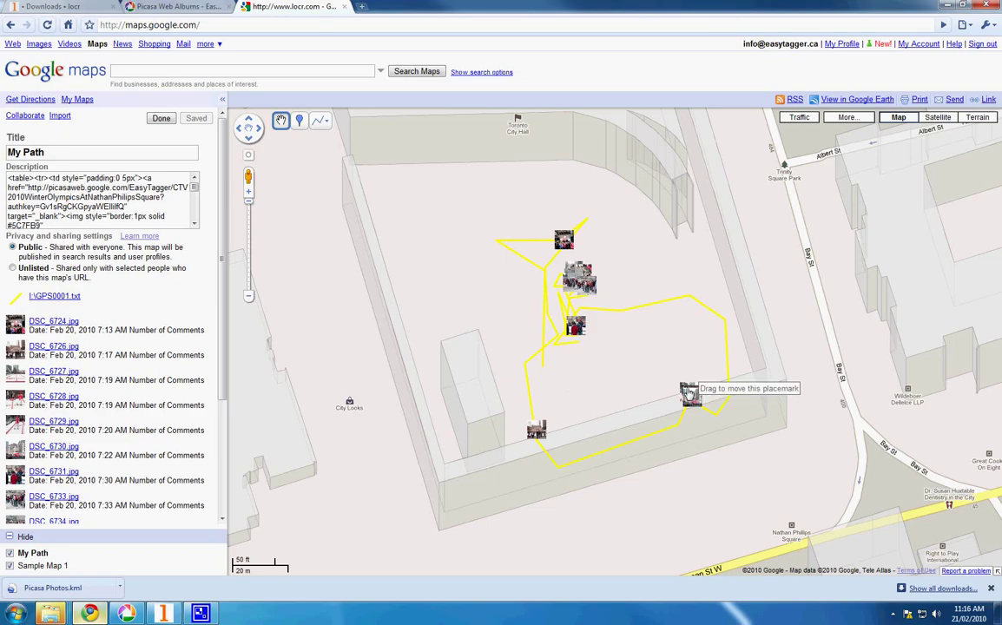
left_click(673, 411)
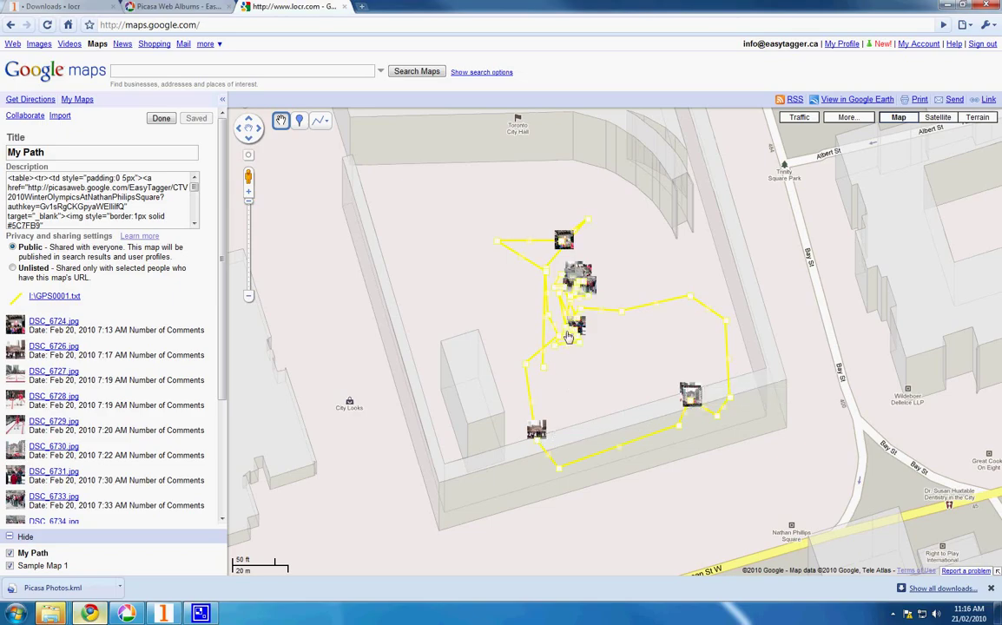